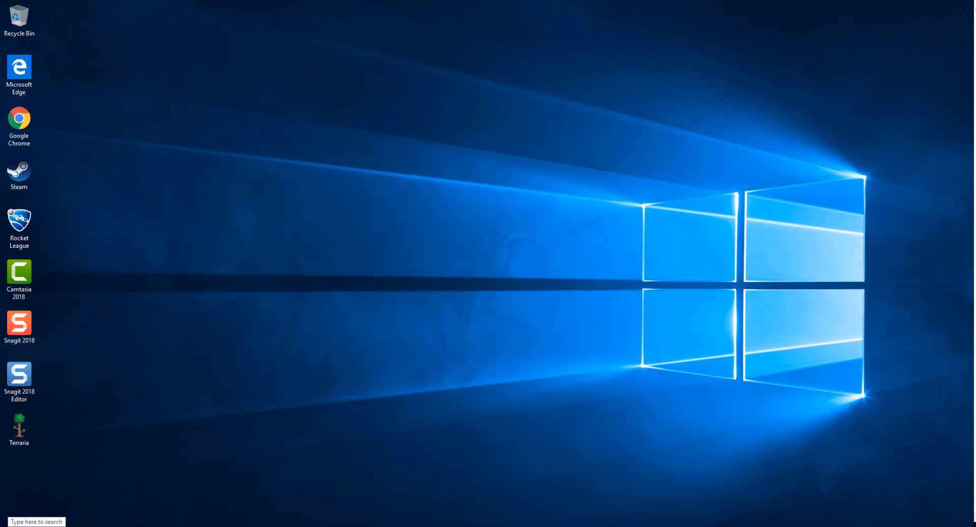
Step: Find Control Panel by searching 'con' and go to its Programs category
left_click(37, 526)
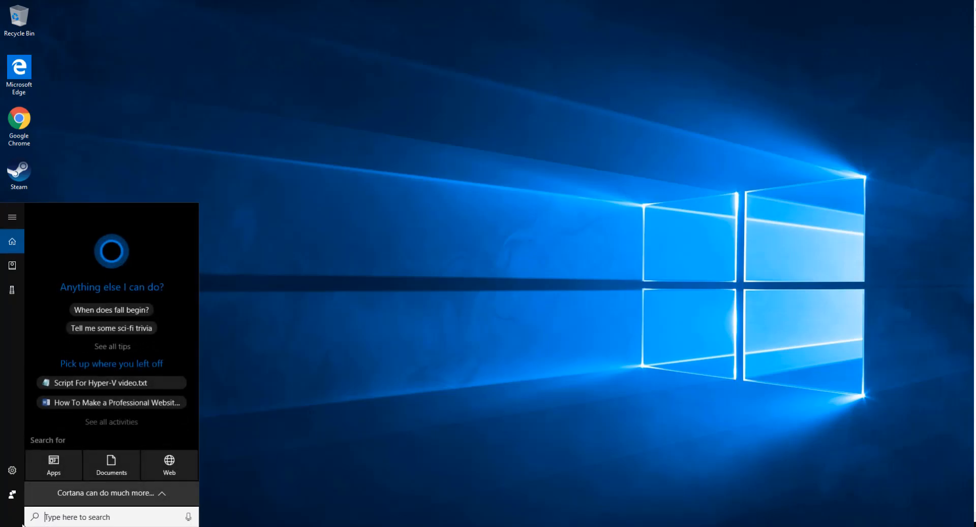
type("con")
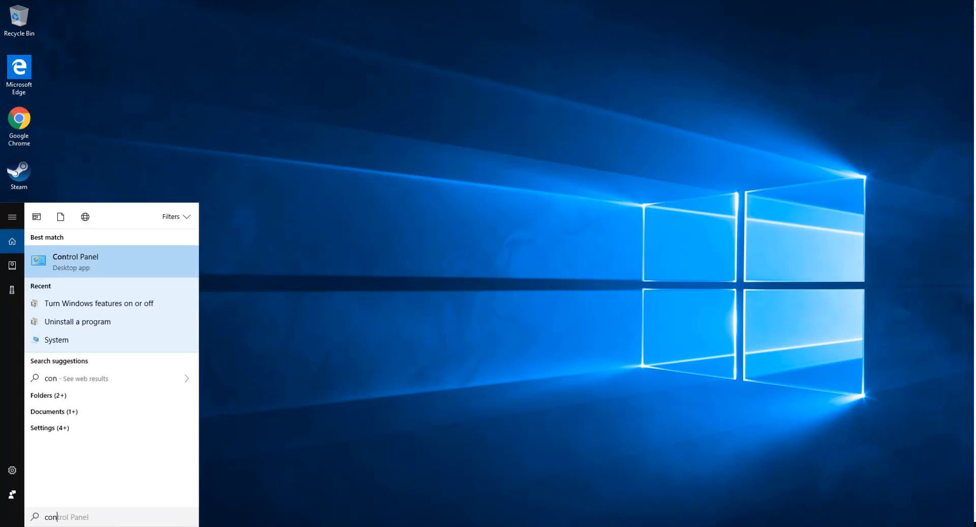
left_click(127, 264)
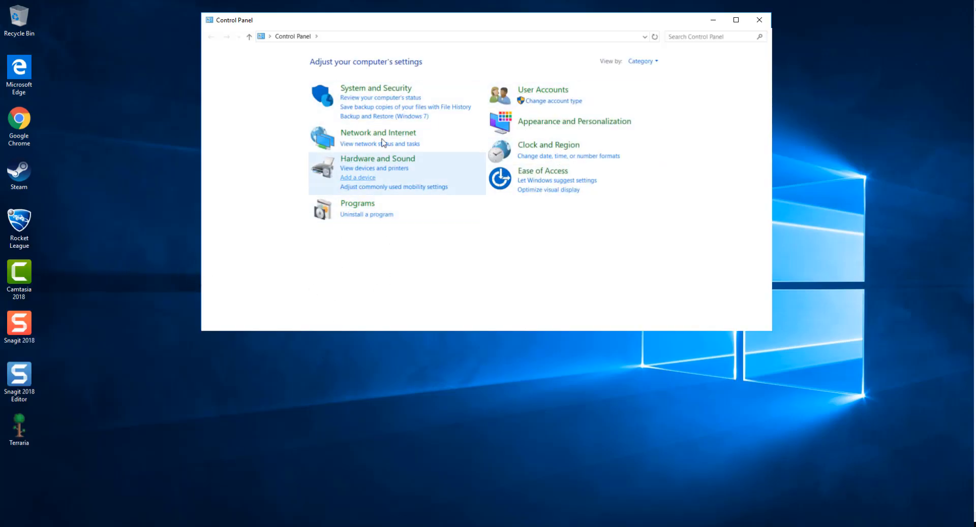
left_click(367, 206)
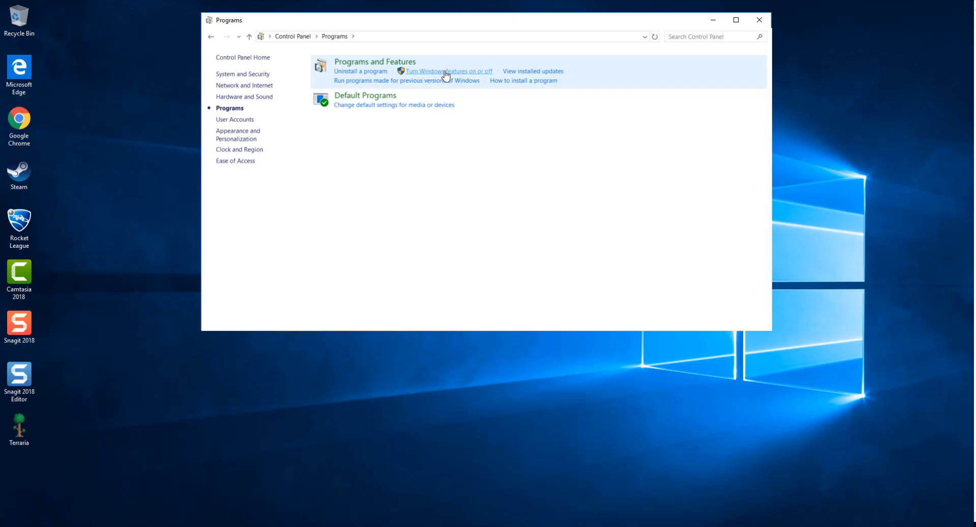
left_click(482, 73)
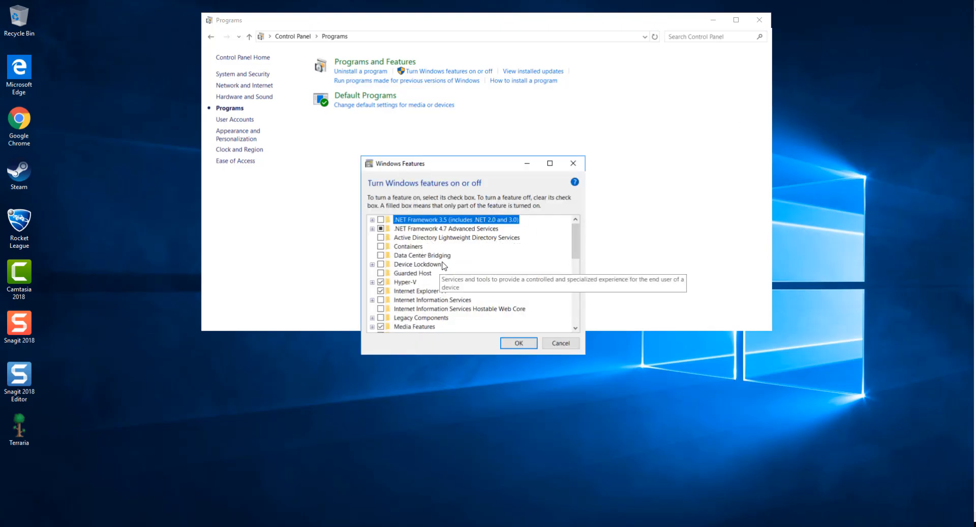
left_click(381, 282)
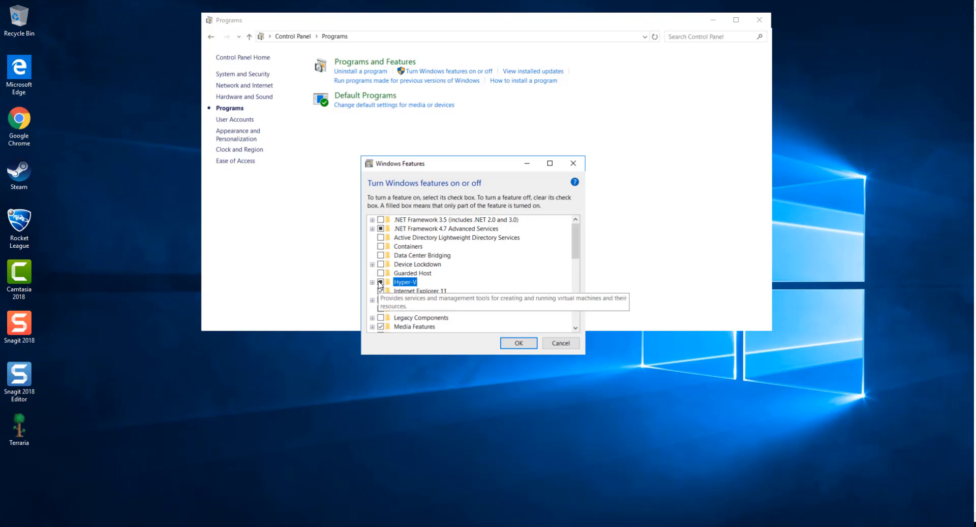
left_click(518, 344)
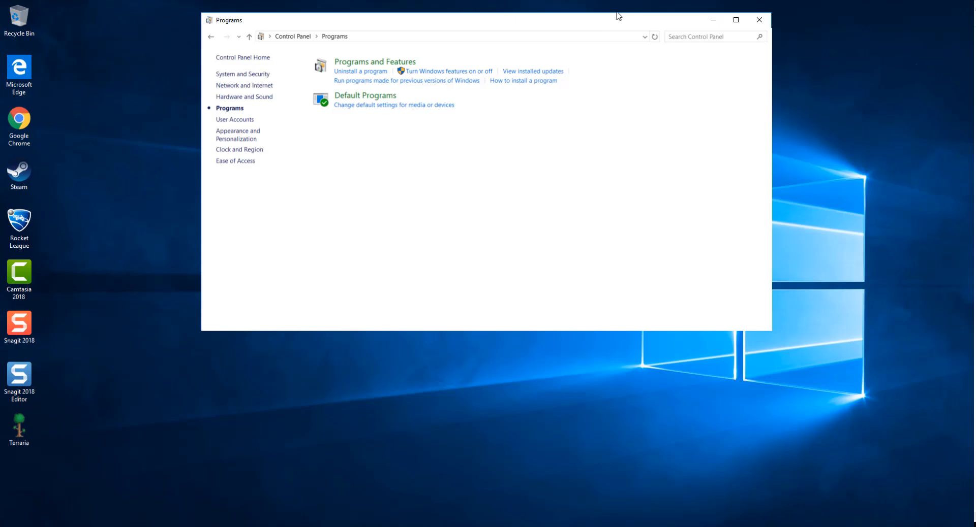
left_click(37, 526)
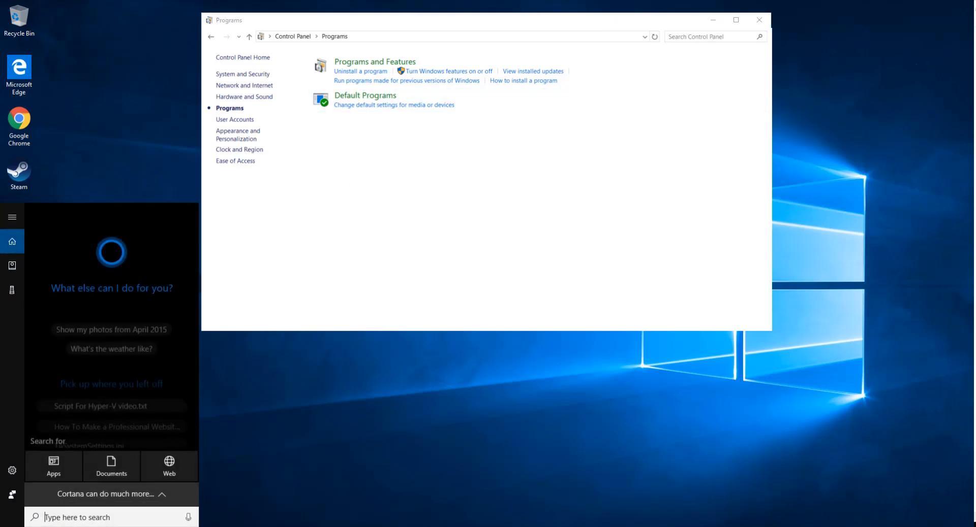
Step: Launch Hyper-V Manager from a search for 'H' and start the New Virtual Machine Wizard
type("H")
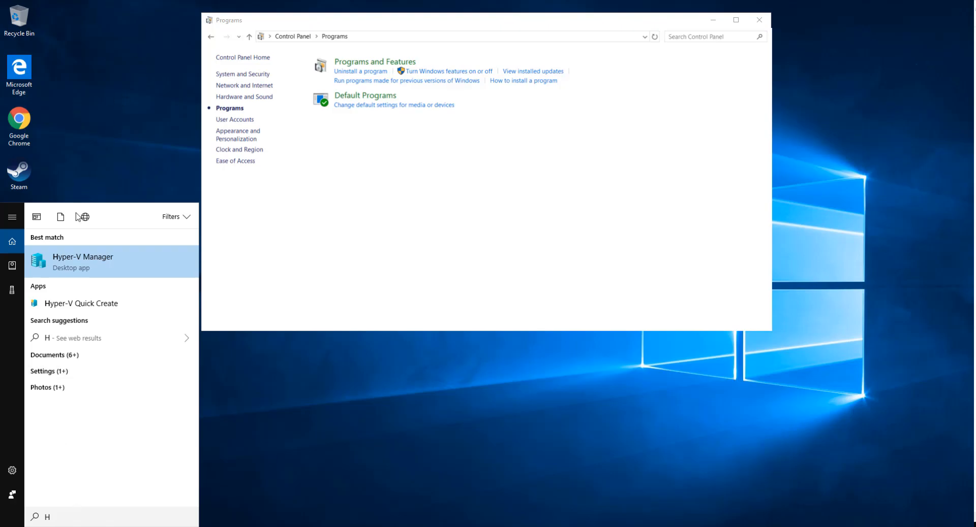
left_click(87, 272)
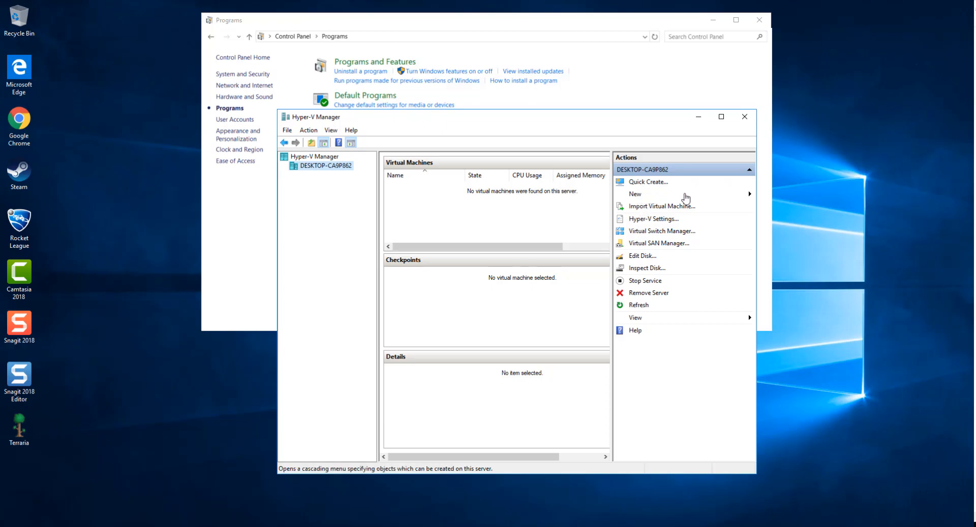
left_click(685, 194)
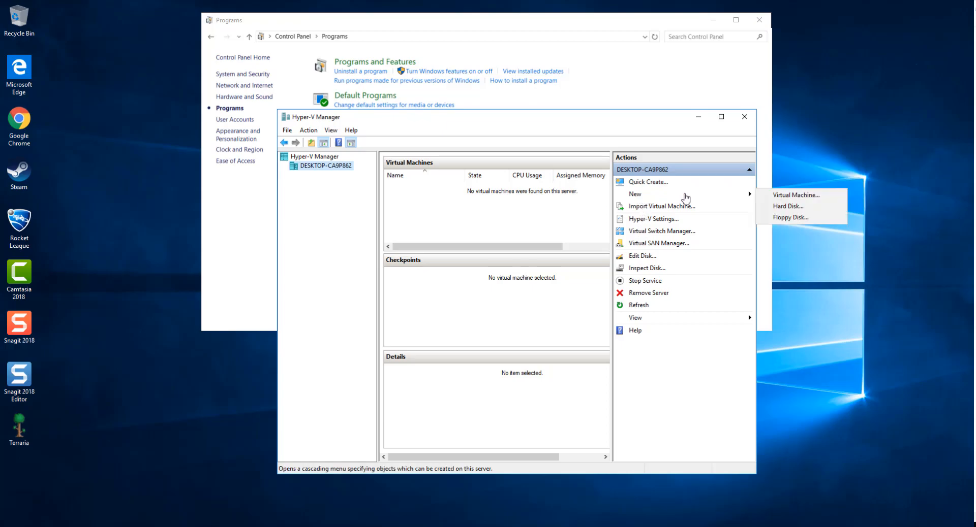
left_click(800, 195)
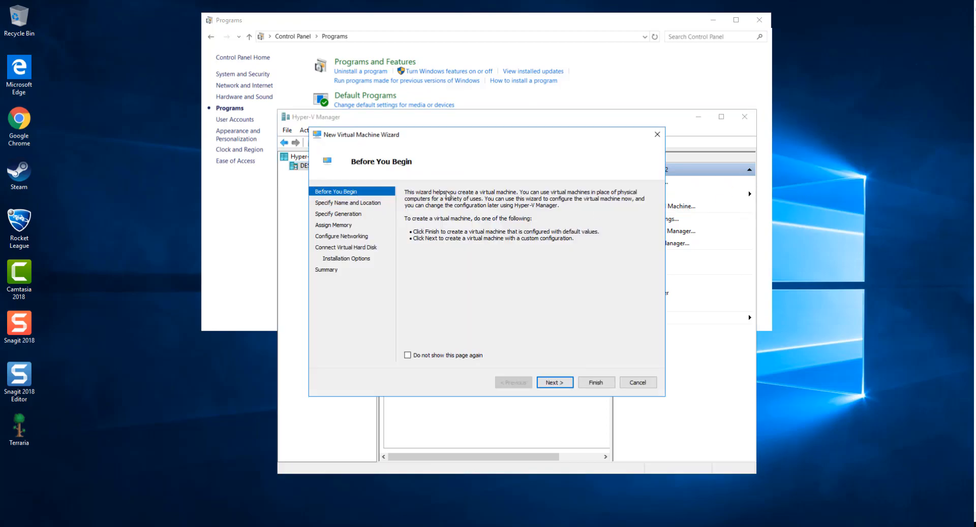
Step: Enter the custom virtual machine name and enable storing it in a different location
left_click_drag(502, 83, 463, 63)
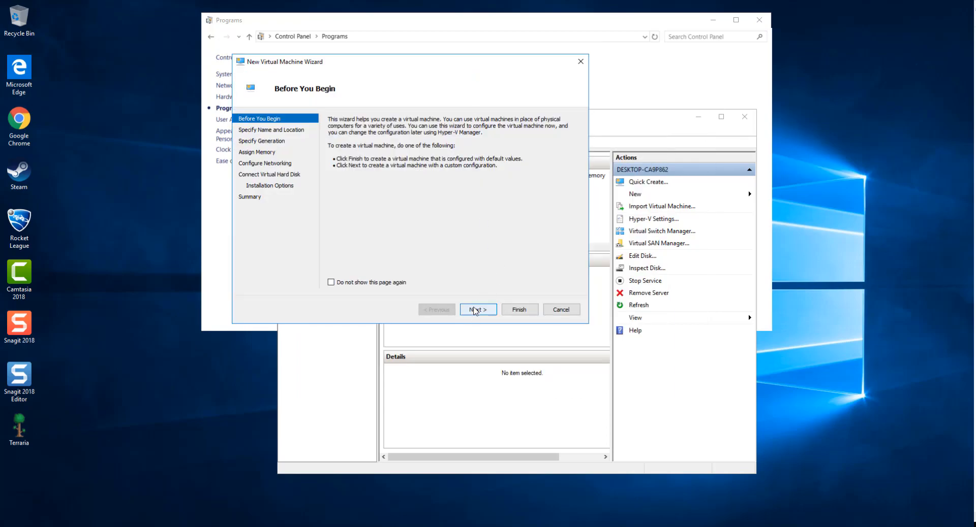
left_click(477, 310)
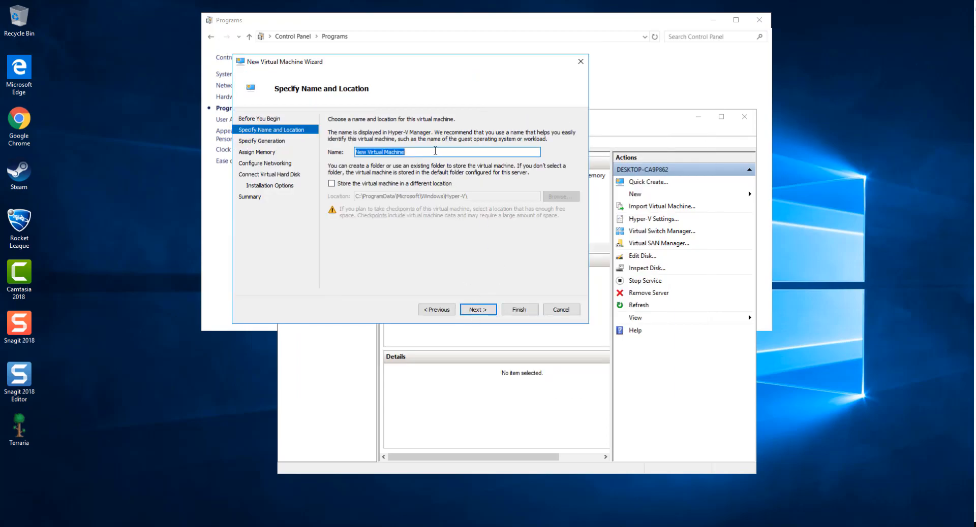
type("Ab")
key("BackSpace")
type("An")
type("gus Virtual Mach")
type("&Cary")
left_click(353, 183)
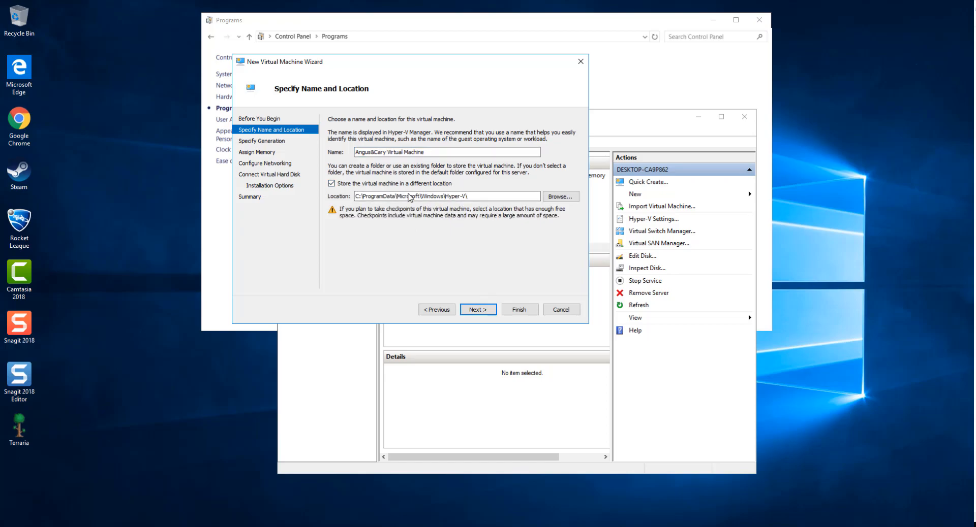
Step: Choose the VMs folder on the DATA (D:) drive as the storage location
left_click(566, 197)
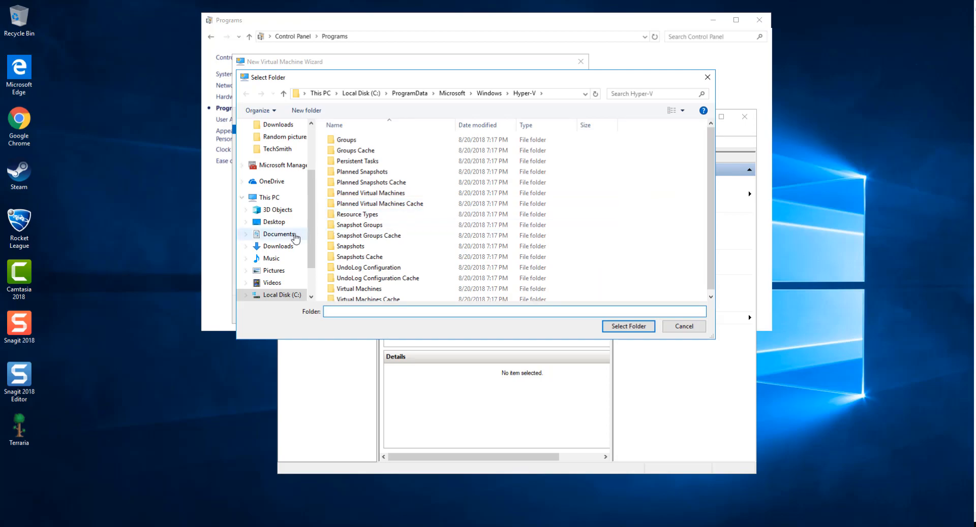
scroll(295, 238, "down", 1)
left_click(277, 282)
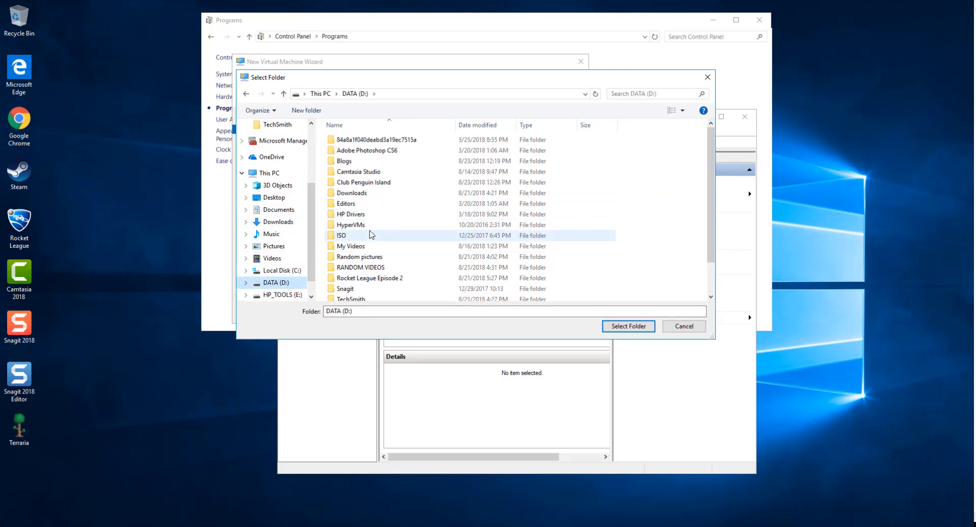
scroll(387, 195, "down", 1)
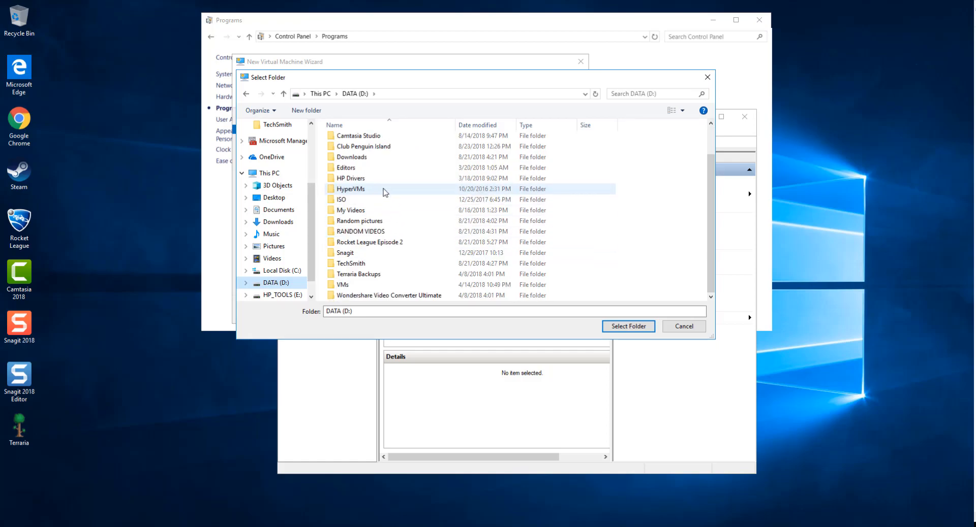
left_click(375, 285)
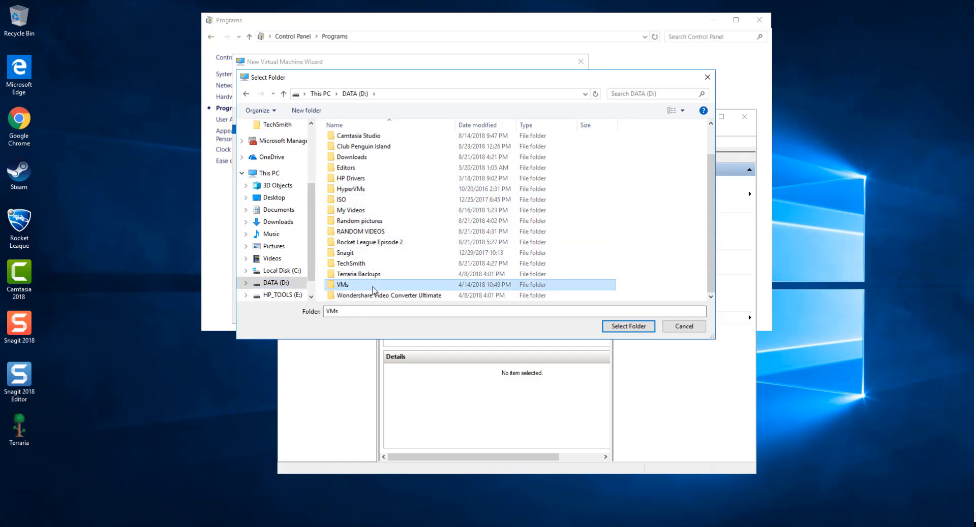
left_click(628, 327)
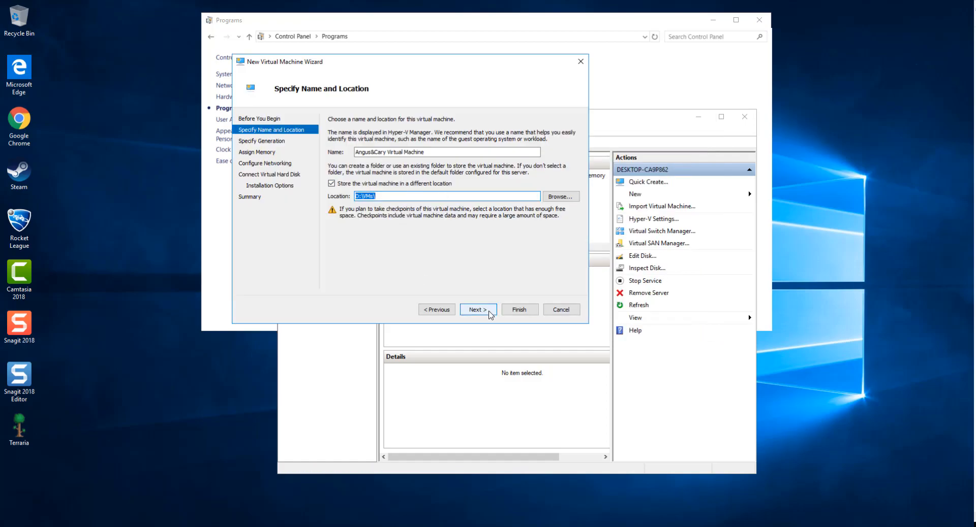
Step: Choose Generation 2 and enter 4048 MB as the startup memory
left_click(478, 310)
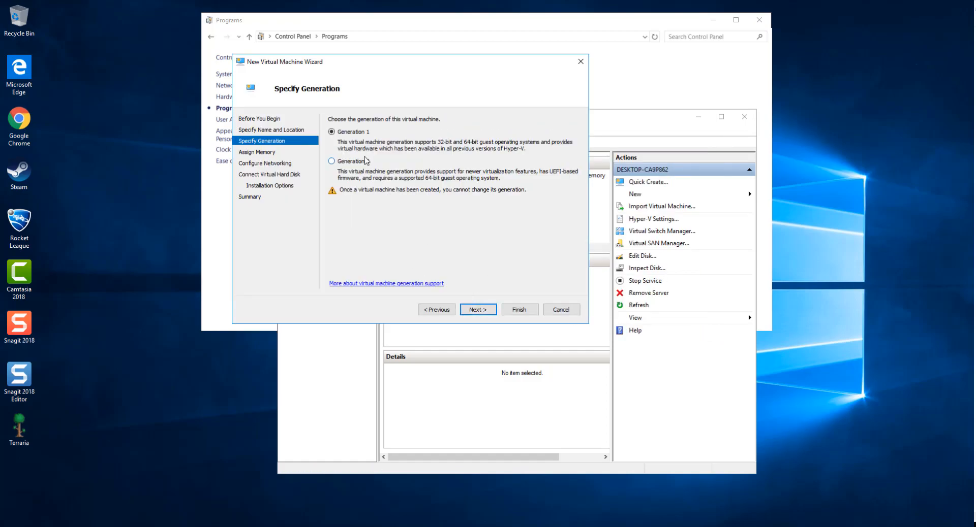
left_click(344, 163)
left_click(478, 310)
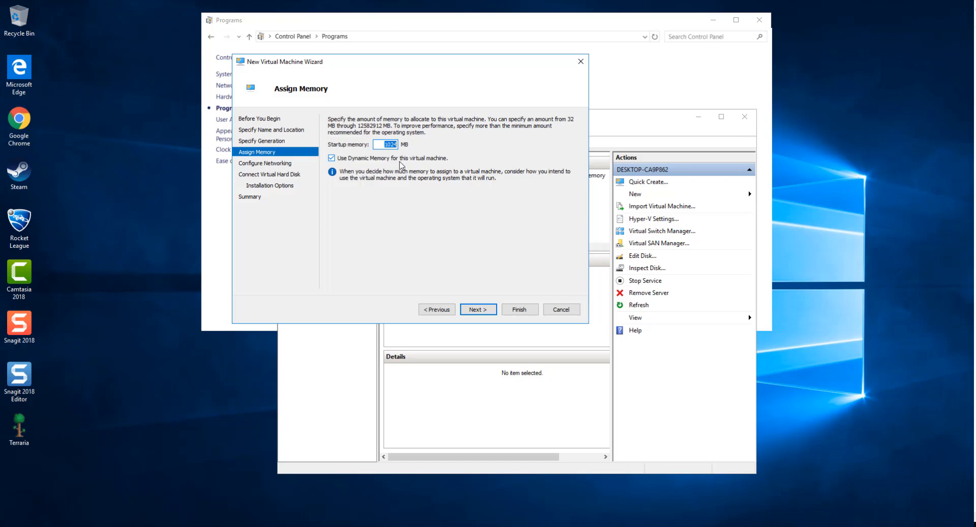
type("4048")
left_click(483, 313)
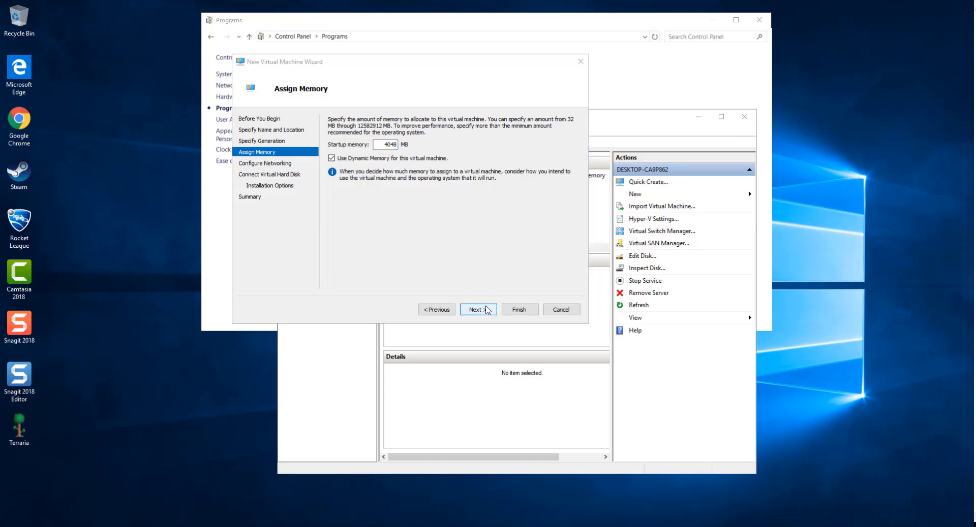
Step: Connect the virtual machine's network adapter to the Default Switch
left_click(483, 310)
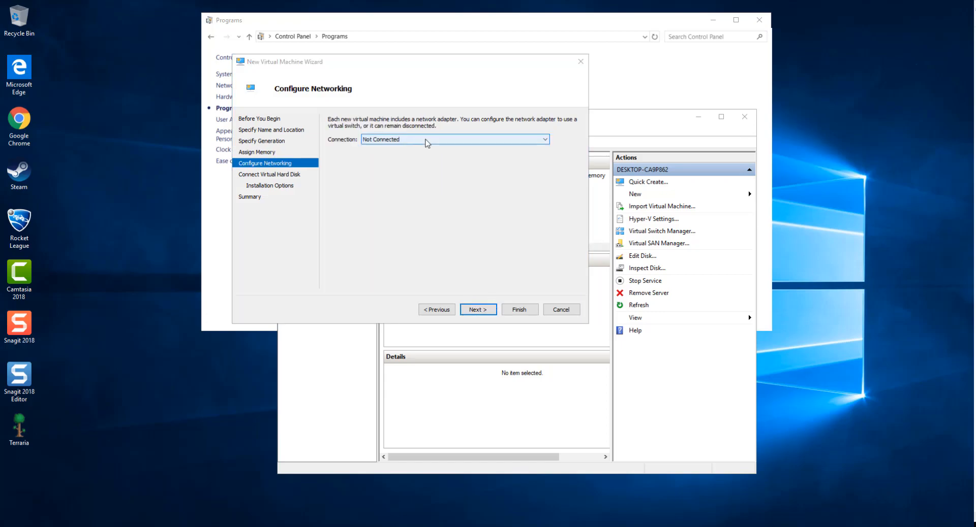
left_click(425, 140)
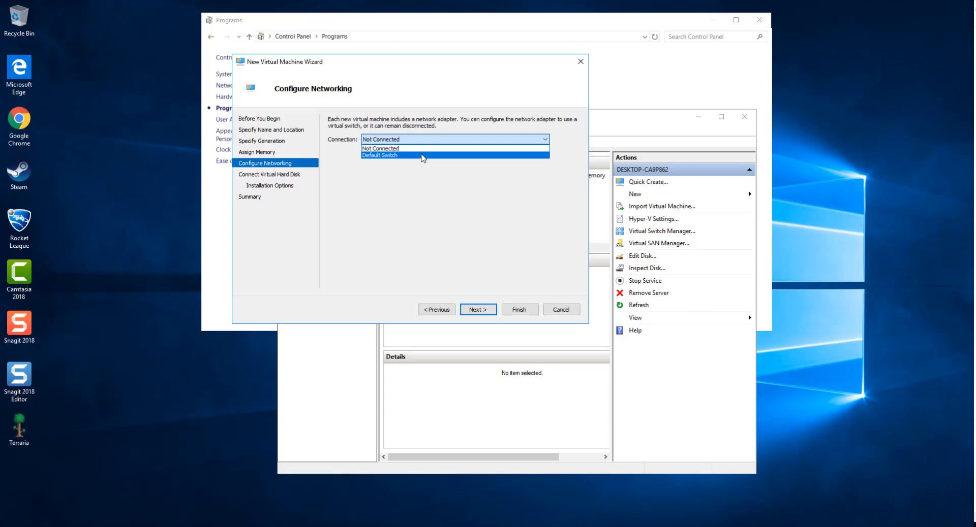
left_click(422, 156)
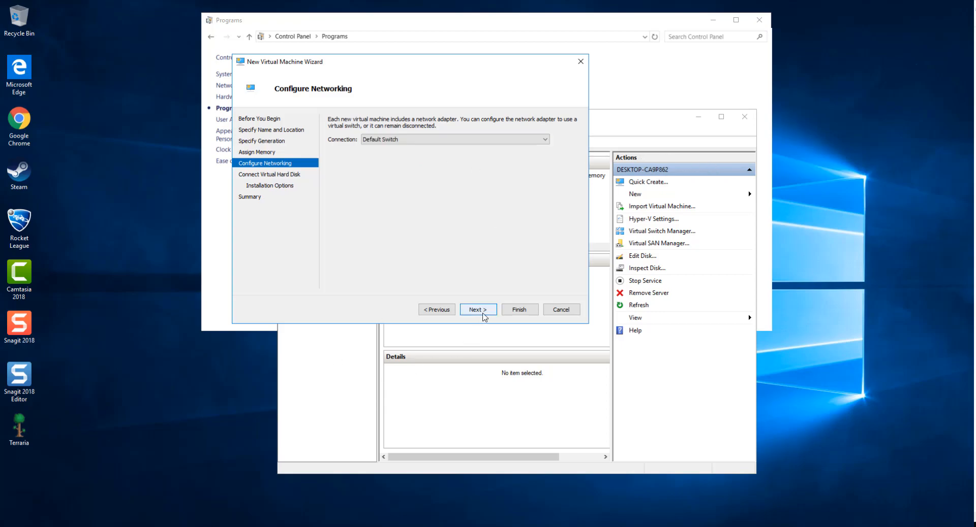
Step: Review the new virtual hard disk's name and location, and edit its 127 GB size
left_click(482, 314)
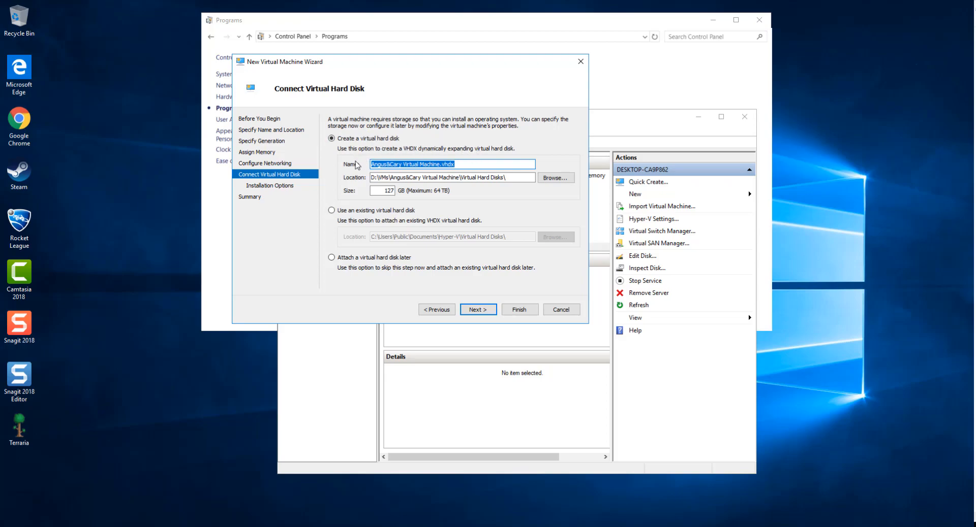
left_click_drag(295, 167, 508, 156)
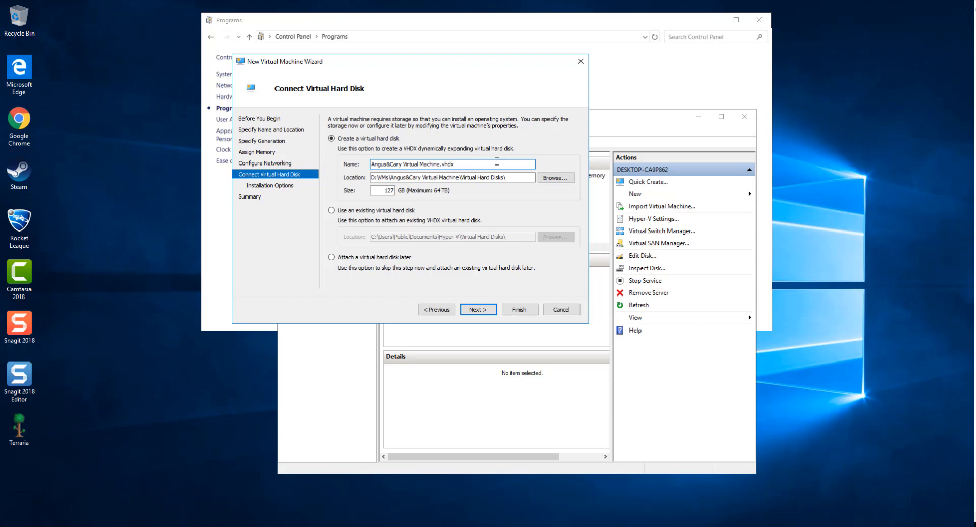
left_click(505, 179)
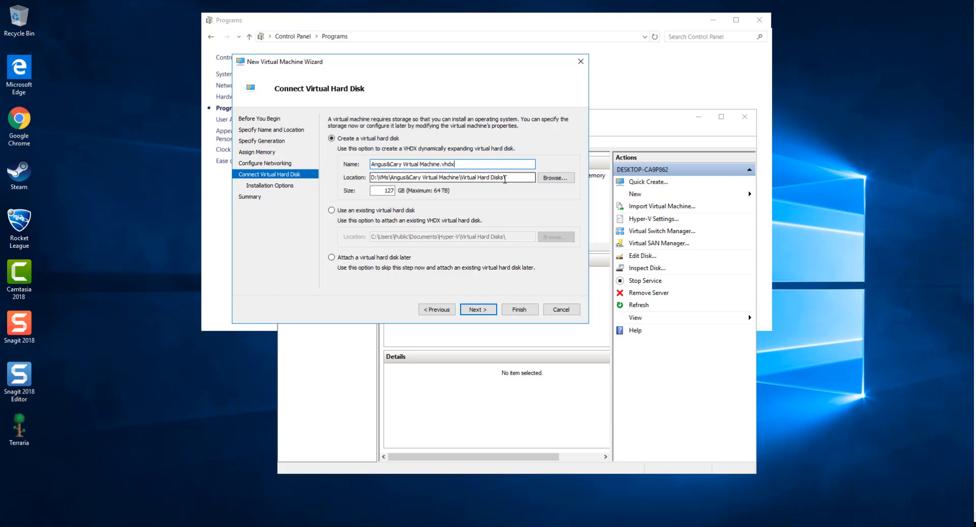
left_click(376, 189)
left_click_drag(376, 190, 420, 190)
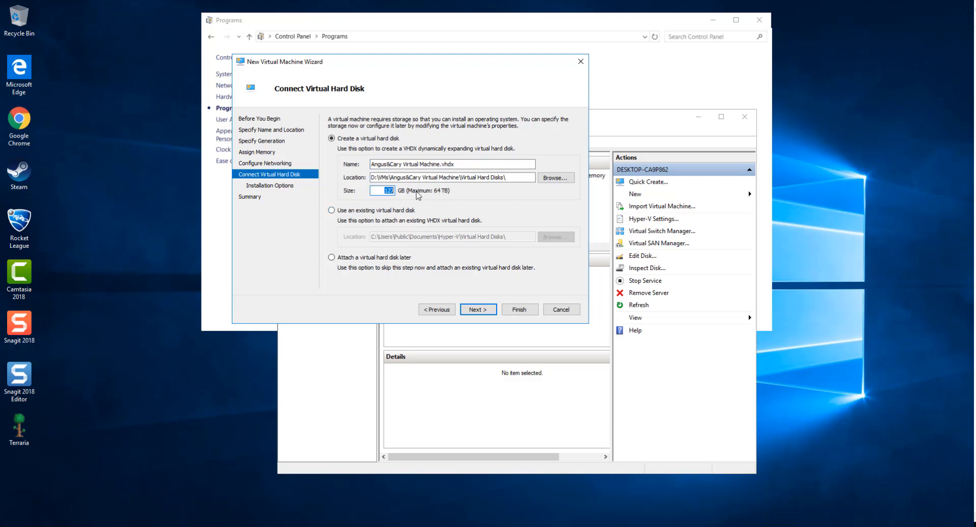
type("12")
Step: Use the Windows 10 ISO from Downloads as the bootable image, then finish the wizard
left_click(478, 311)
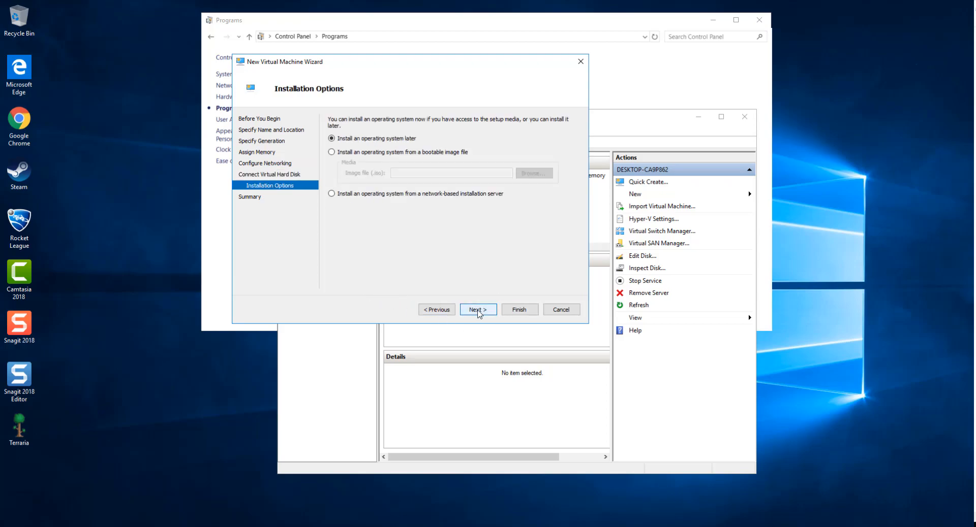
left_click(365, 153)
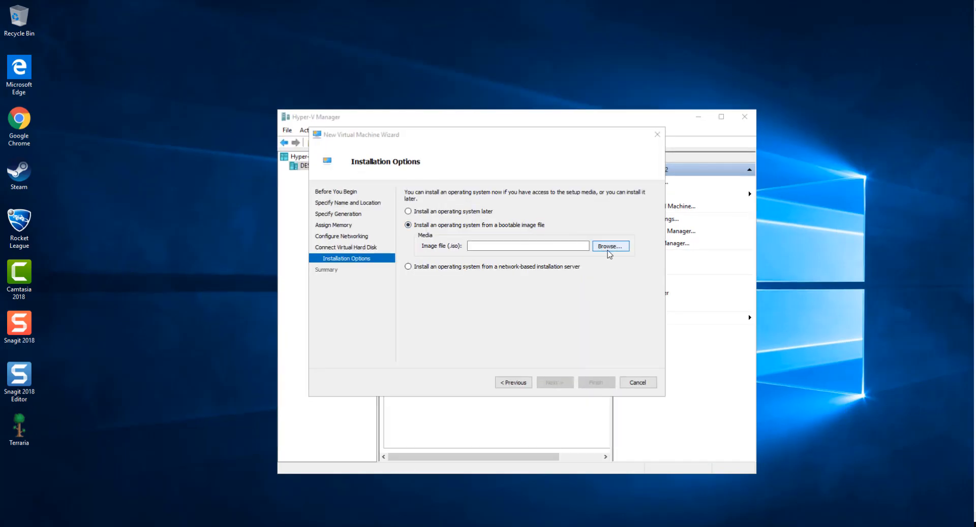
left_click(609, 254)
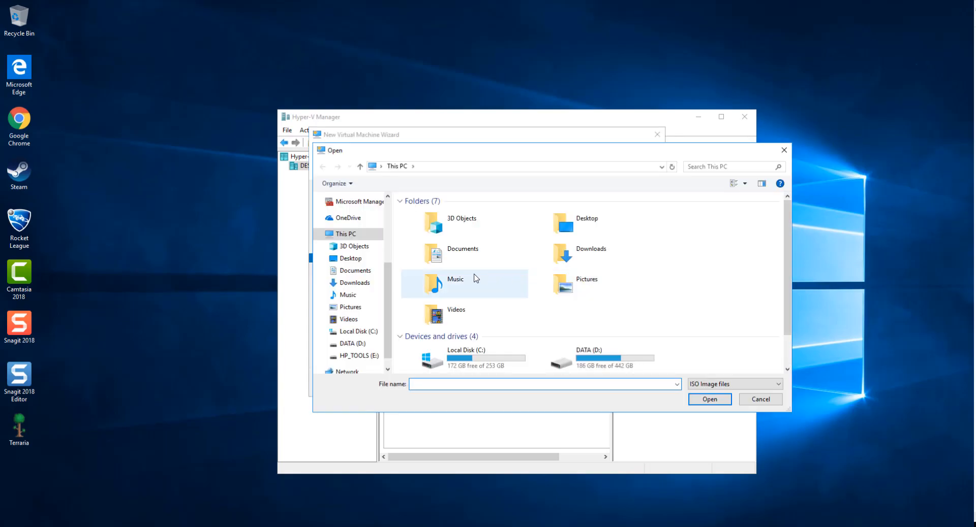
left_click(354, 282)
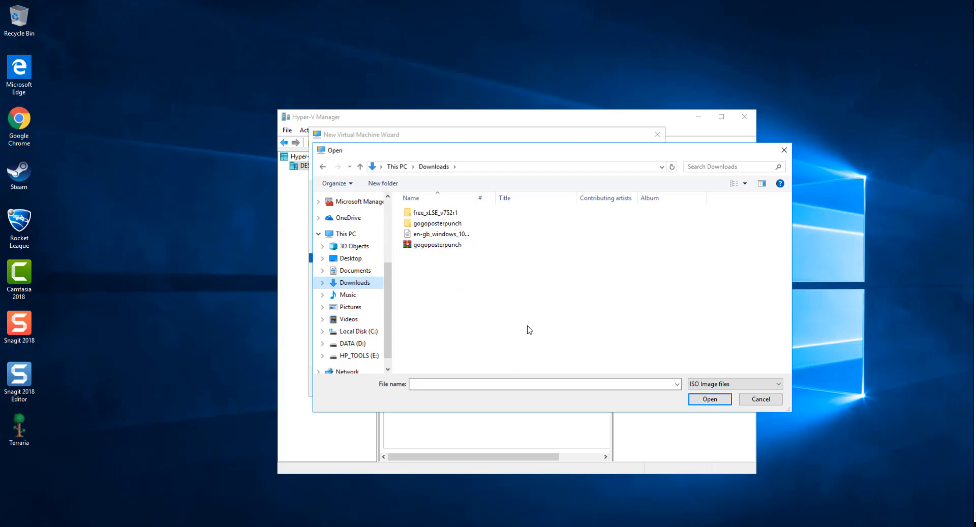
left_click(485, 239)
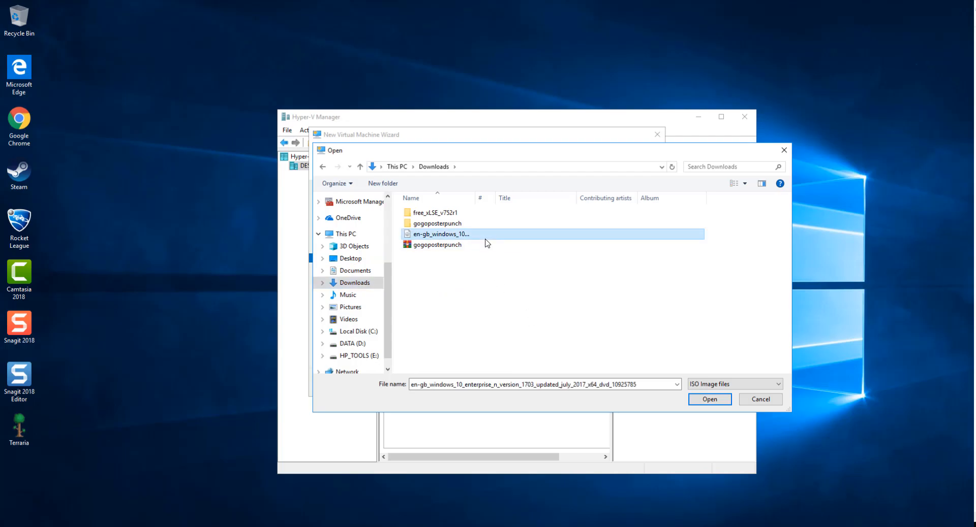
left_click(702, 402)
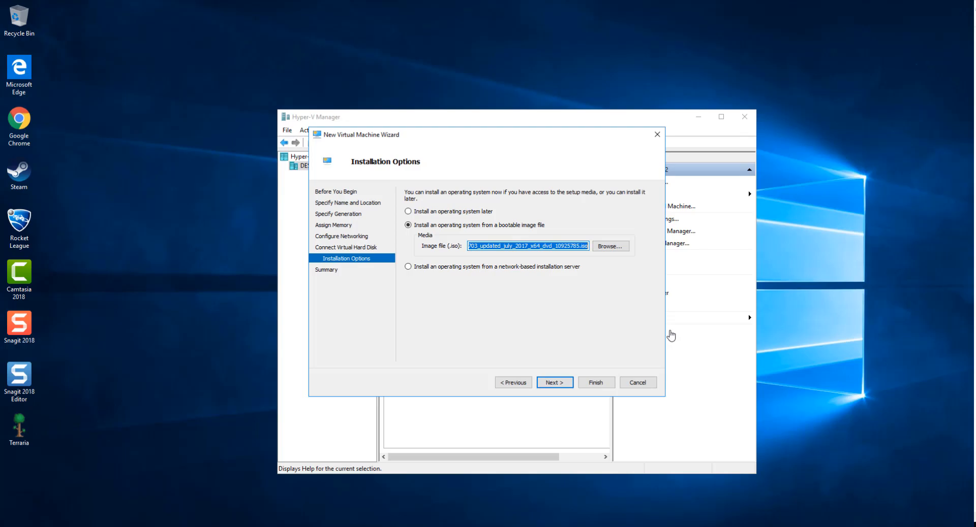
left_click(557, 382)
left_click(589, 382)
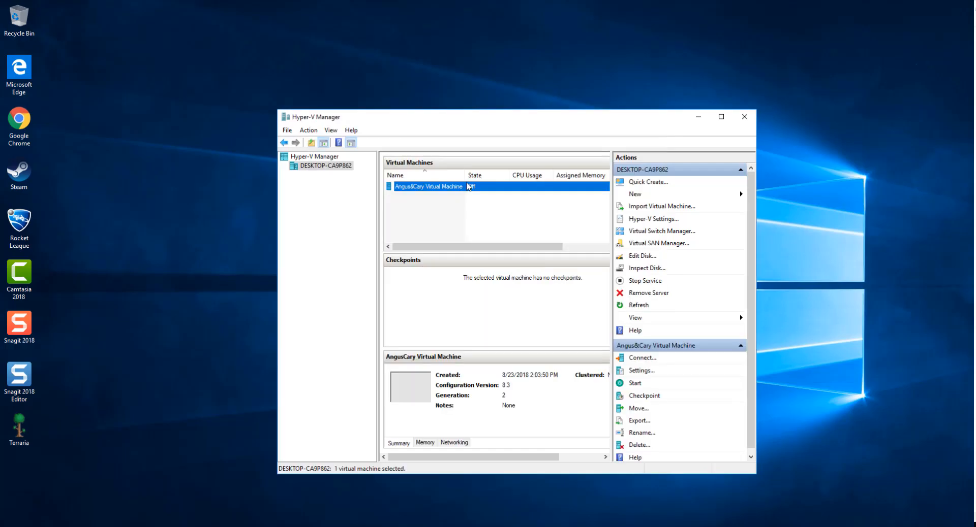
Step: Connect to the new virtual machine and power it on
right_click(467, 186)
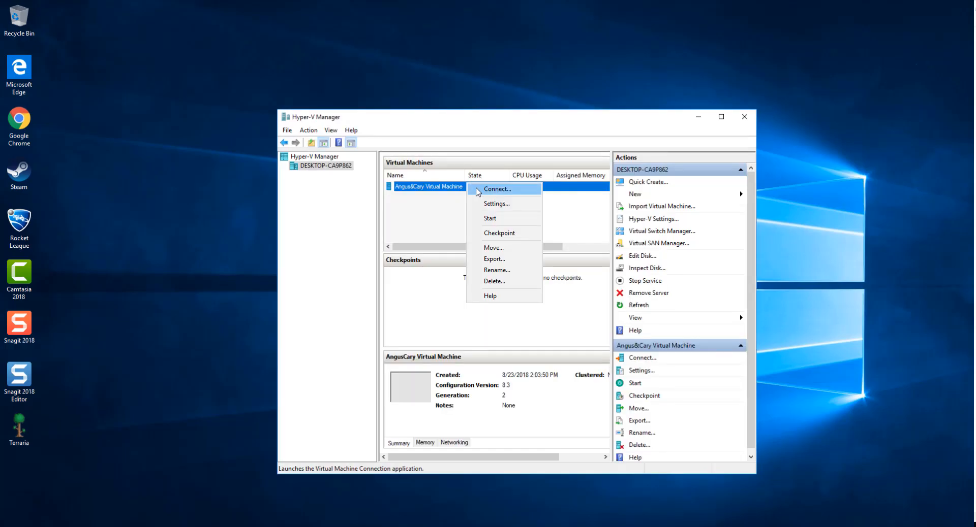
left_click(514, 191)
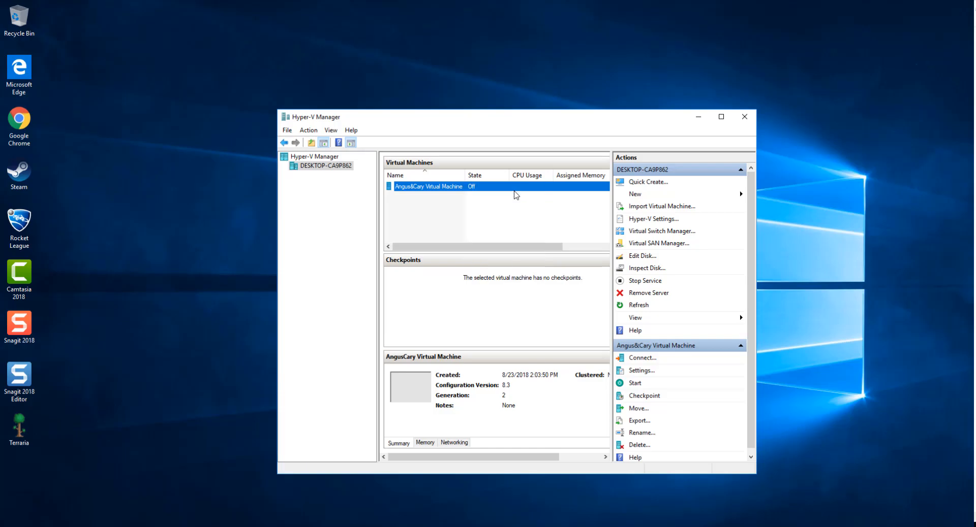
left_click_drag(439, 38, 470, 99)
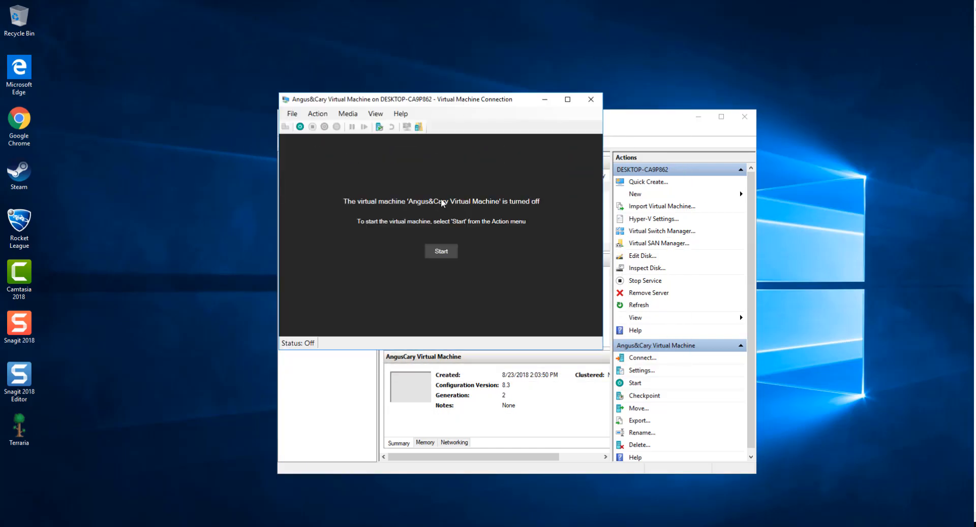
left_click(441, 252)
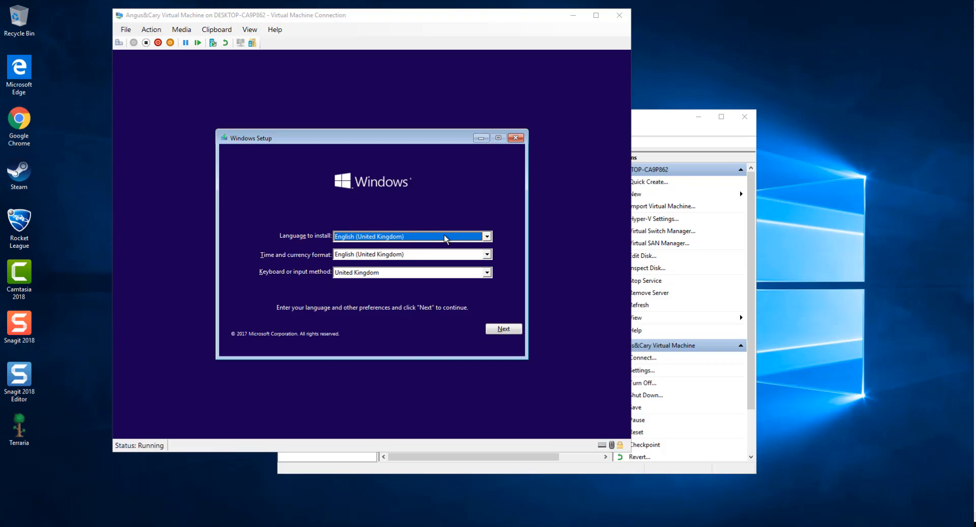
Step: Keep English (United Kingdom) language and United Kingdom keyboard, then choose Install now
left_click(410, 238)
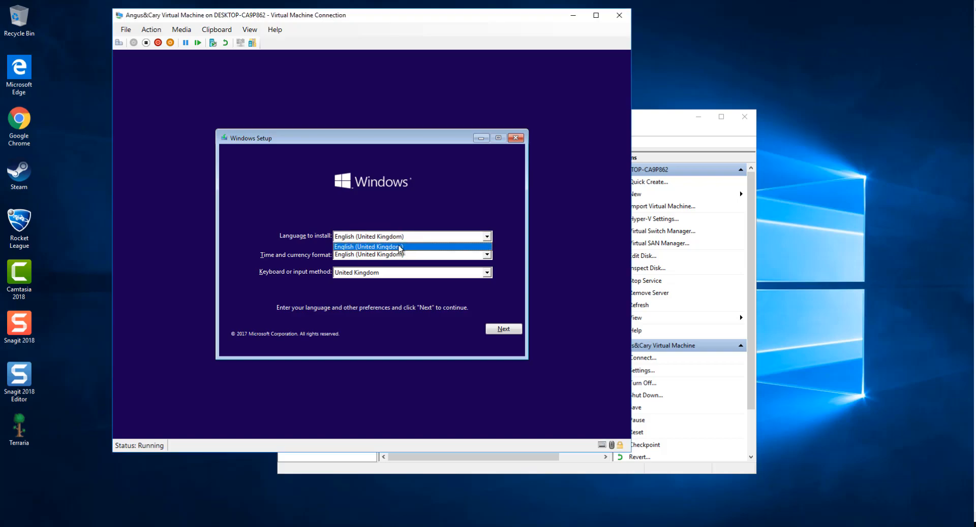
left_click(402, 248)
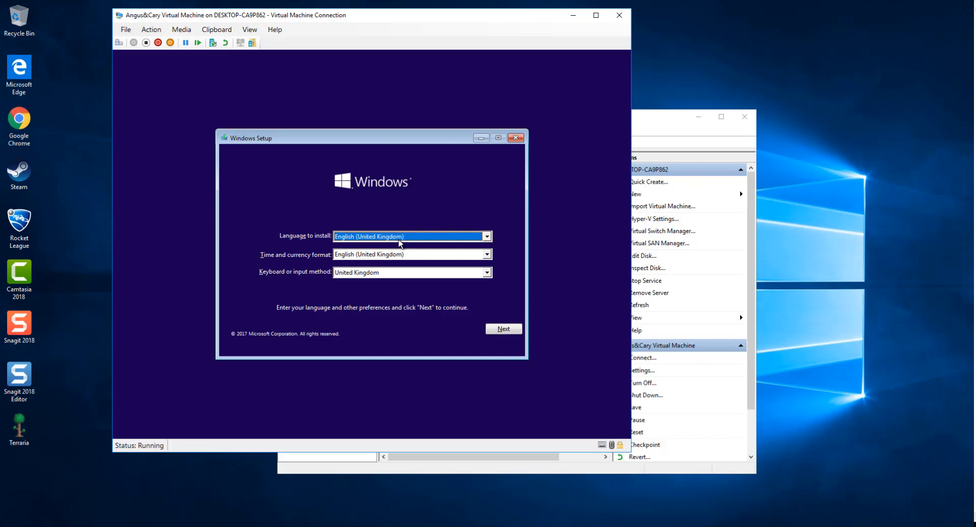
left_click(364, 273)
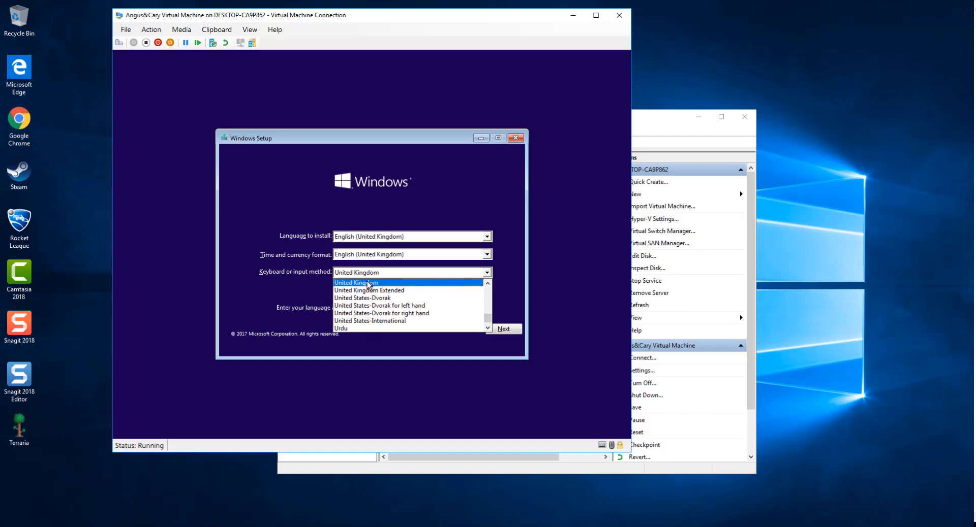
left_click(368, 284)
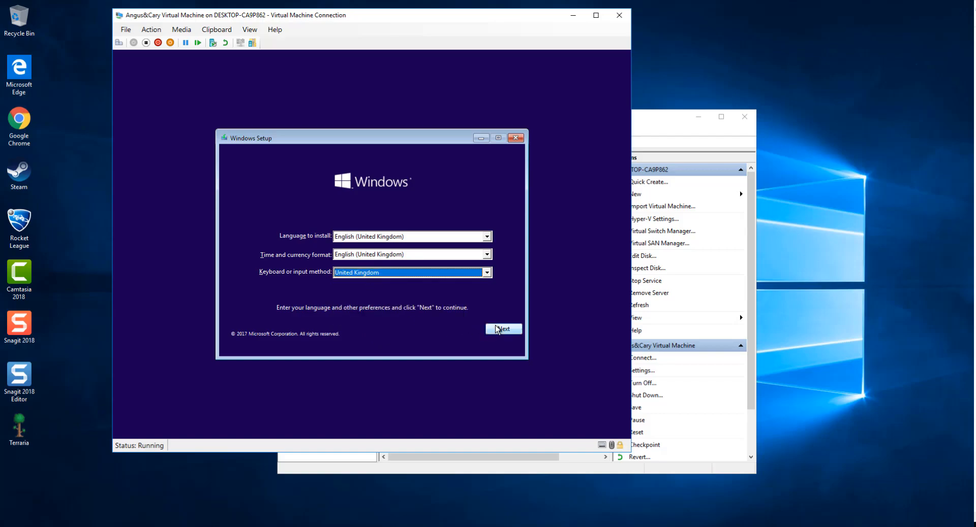
left_click(497, 329)
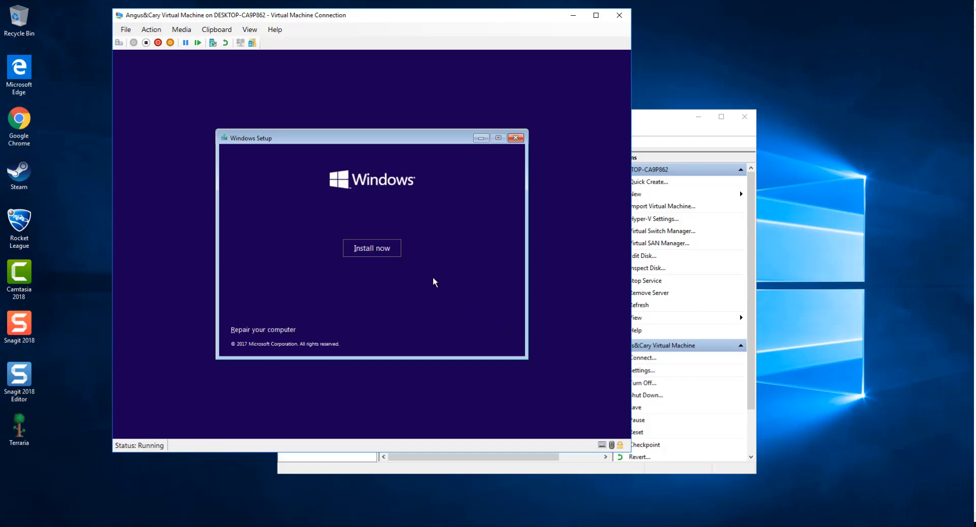
left_click(375, 249)
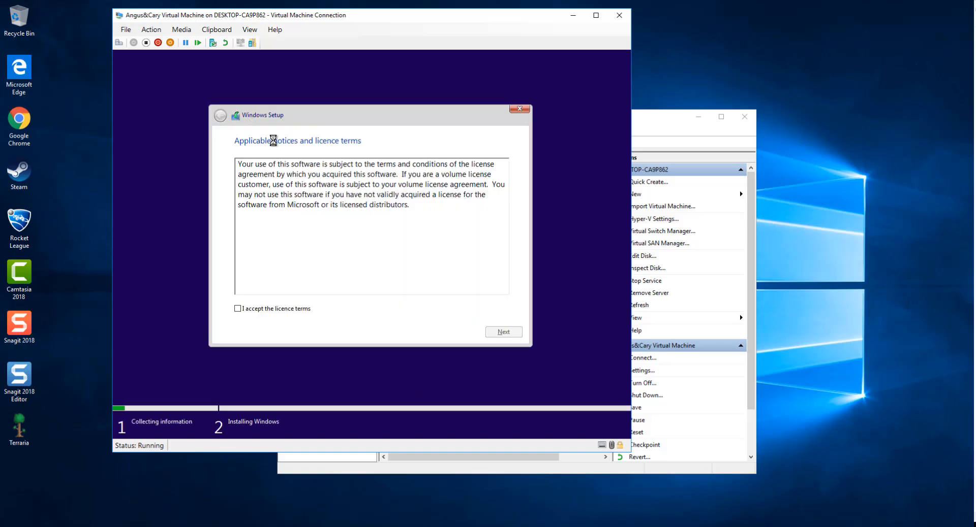
Step: Accept the licence terms and custom-install Windows onto the 127 GB unallocated Drive 0
left_click(237, 308)
left_click(503, 332)
left_click(289, 218)
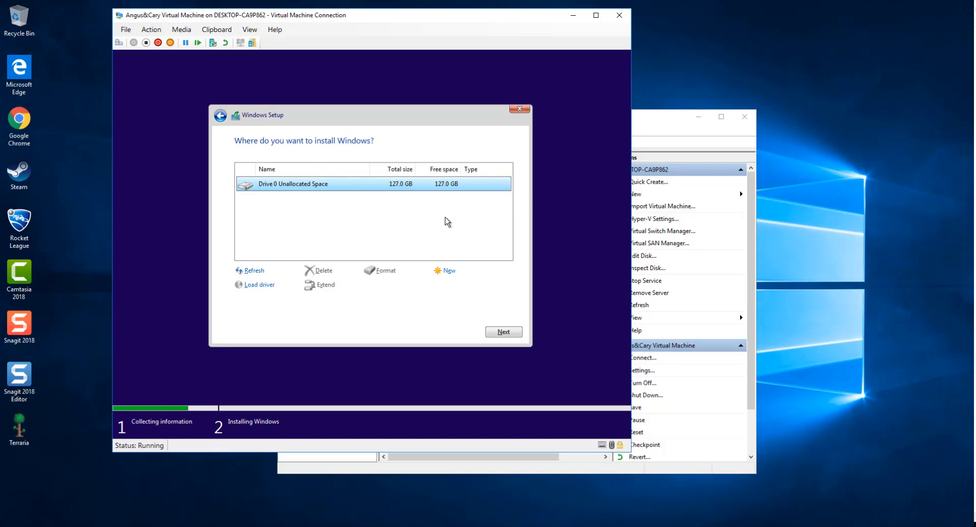
left_click(502, 332)
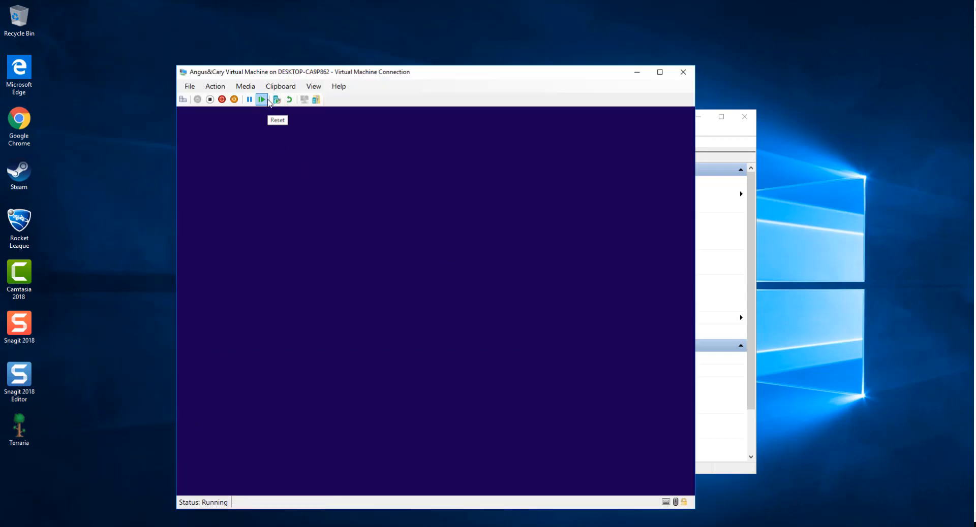
Step: Turn the virtual machine off, start it again and connect to it, reaching the region setup page
left_click(636, 72)
right_click(444, 187)
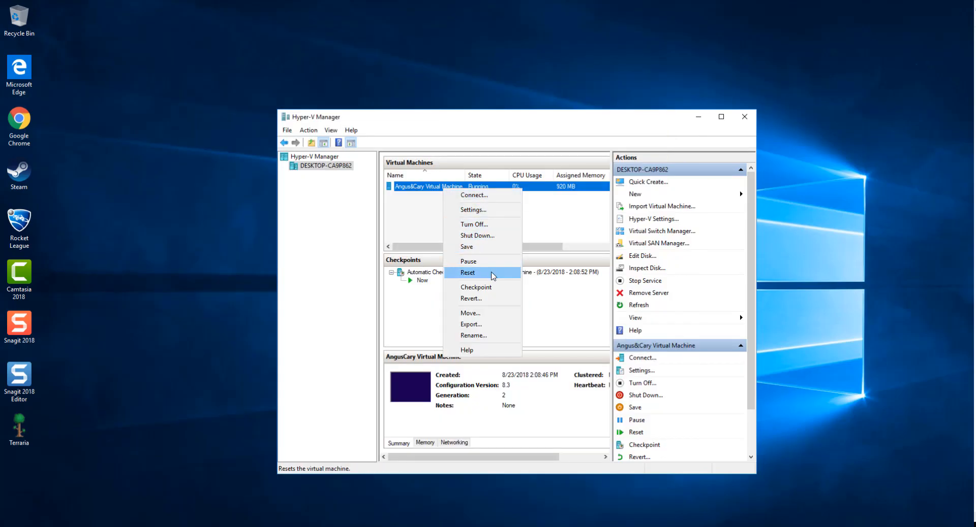
left_click(489, 224)
right_click(478, 188)
left_click(491, 224)
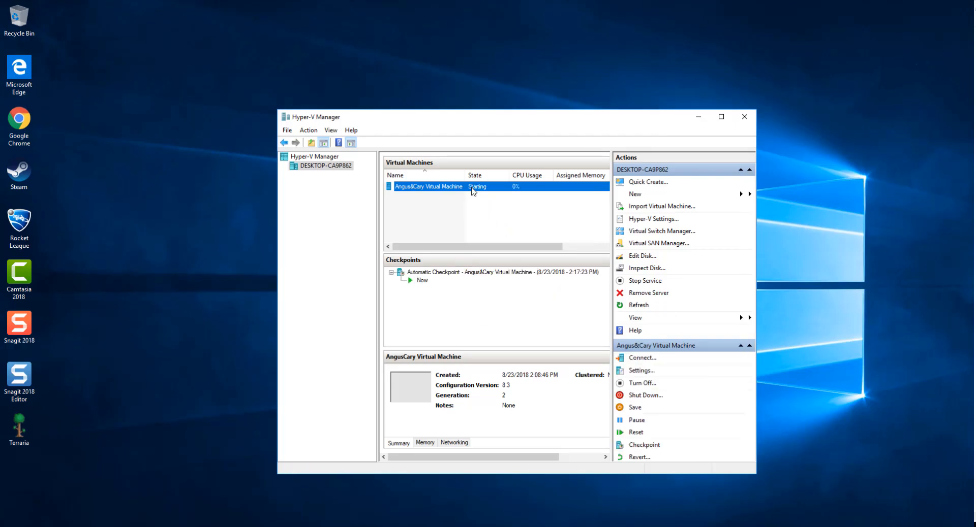
left_click(379, 526)
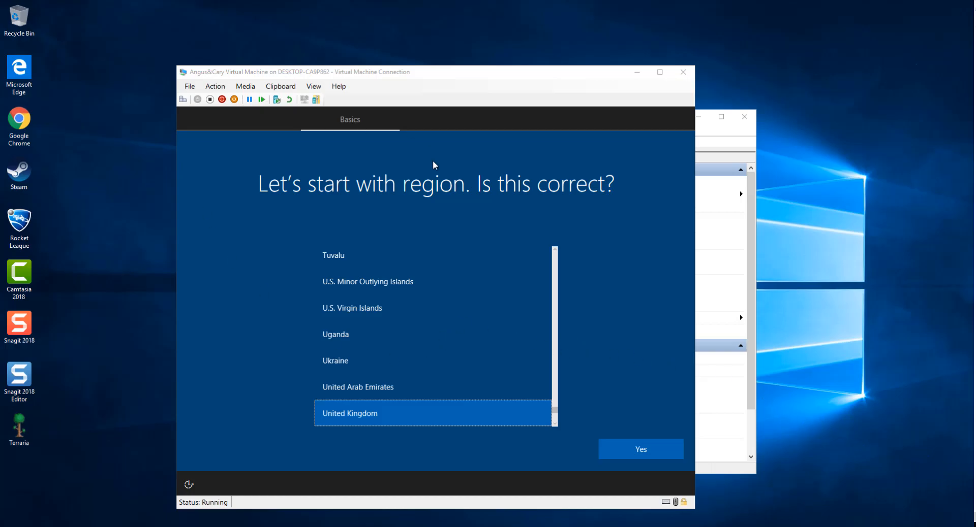
Step: Accept United Kingdom region and keyboard, skipping a second layout and the network connection
left_click(635, 446)
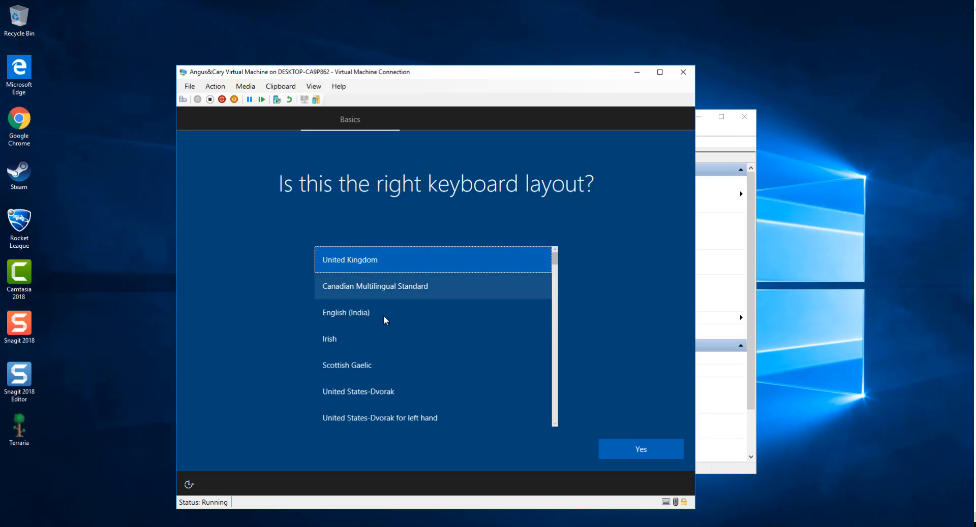
left_click(630, 452)
left_click(641, 449)
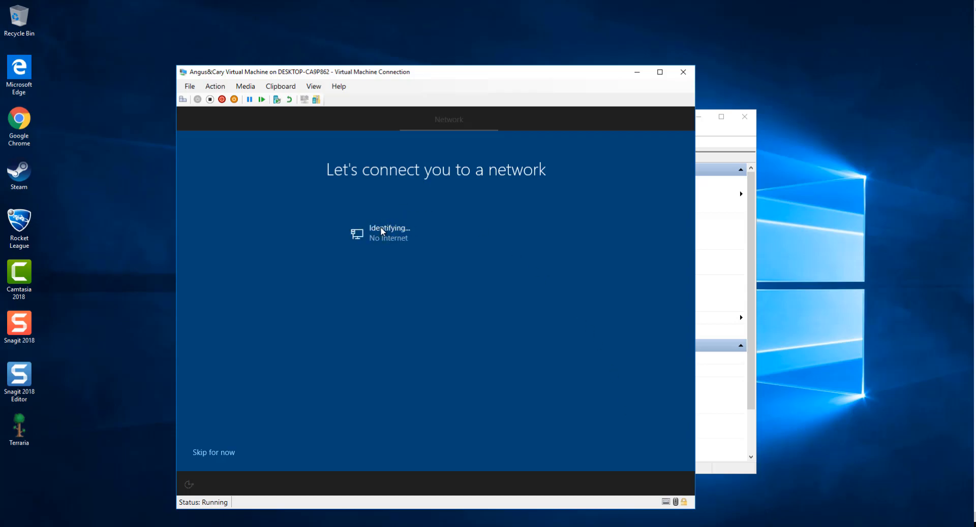
left_click(223, 452)
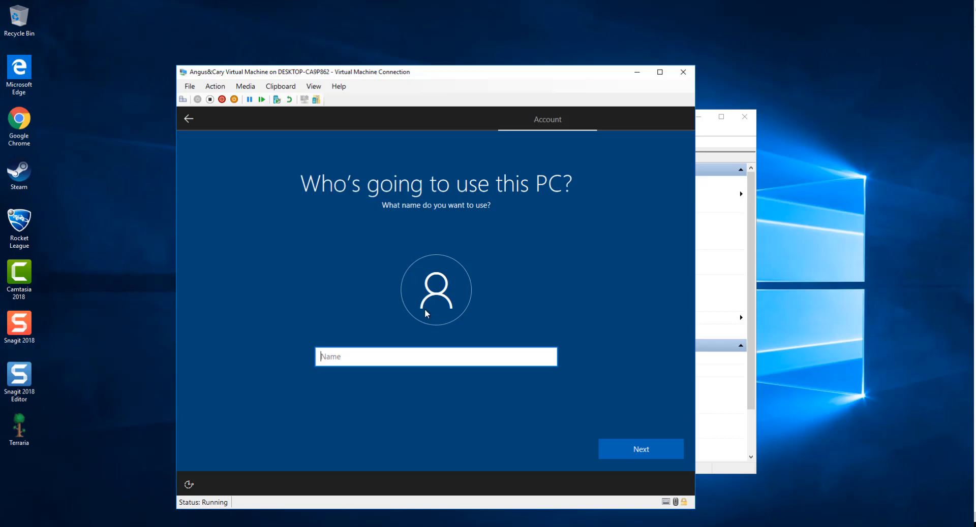
Step: Enter the user's name as the local account name and submit it
type("Angus")
key("BackSpace")
key("BackSpace")
key("BackSpace")
key("BackSpace")
key("BackSpace")
type("C")
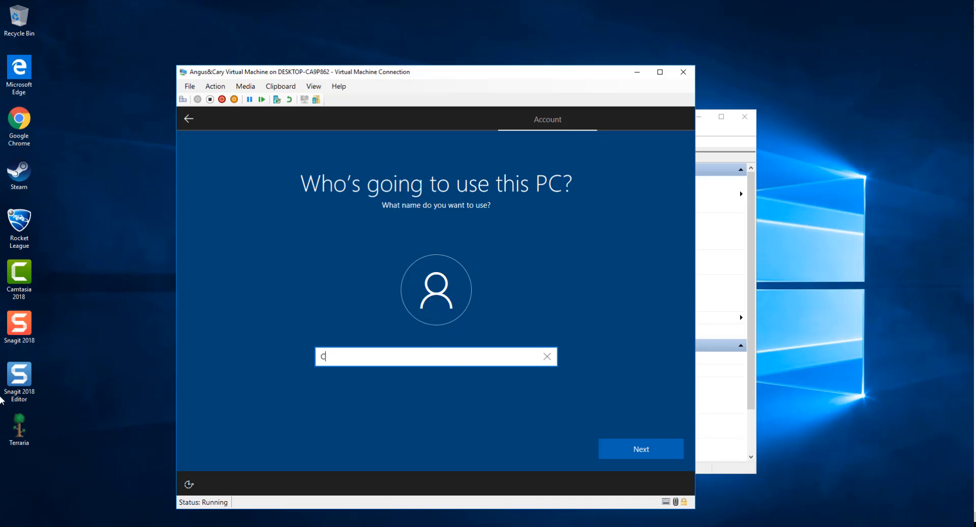
type("ary%")
key("BackSpace")
type("&Angus")
left_click(639, 454)
Step: Set and confirm the account password, then add a password hint
type("••")
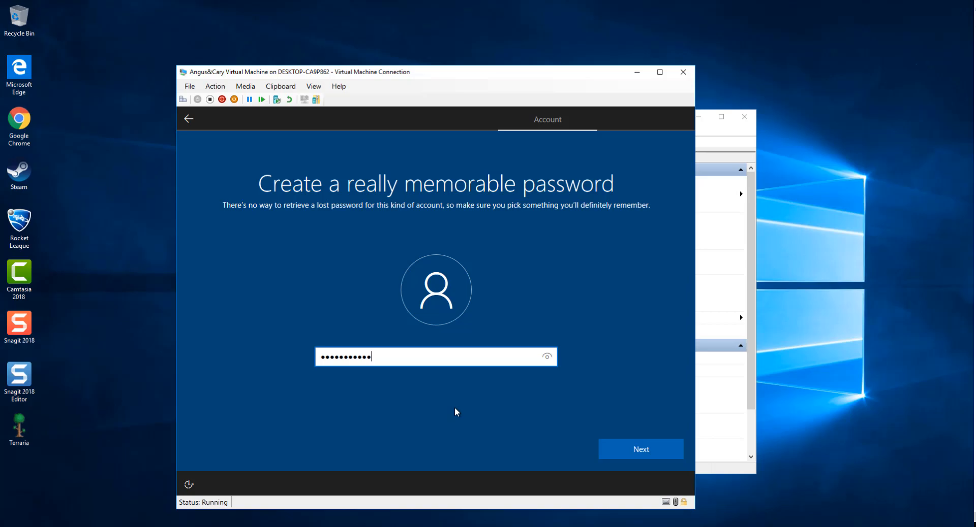
key("Return")
type("•••••")
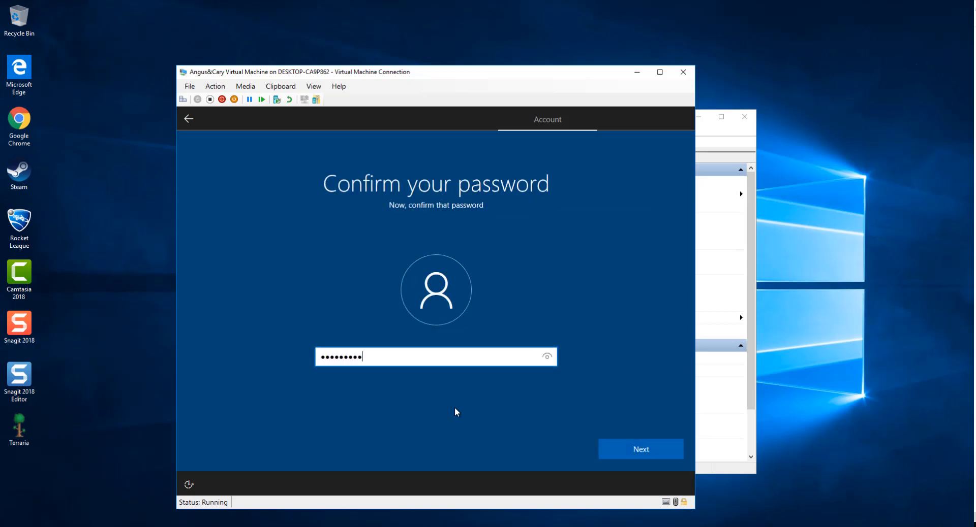
key("Return")
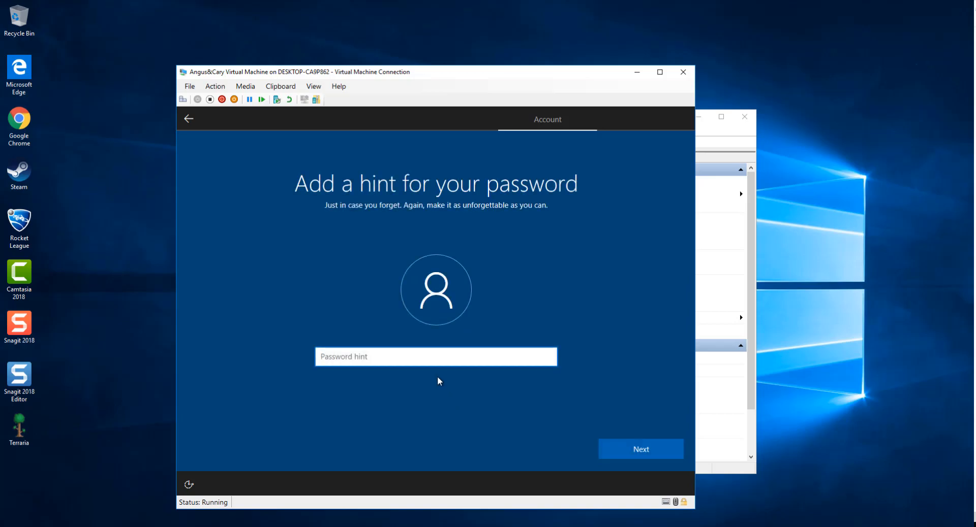
type("Nohint4you>:(")
left_click(642, 451)
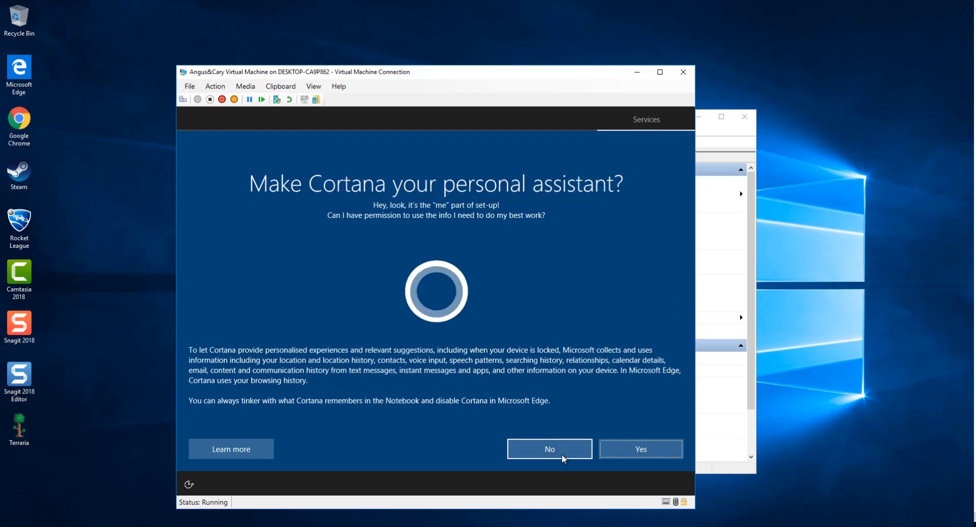
Step: Decline Cortana and accept the default privacy settings so setup finishes
left_click(562, 459)
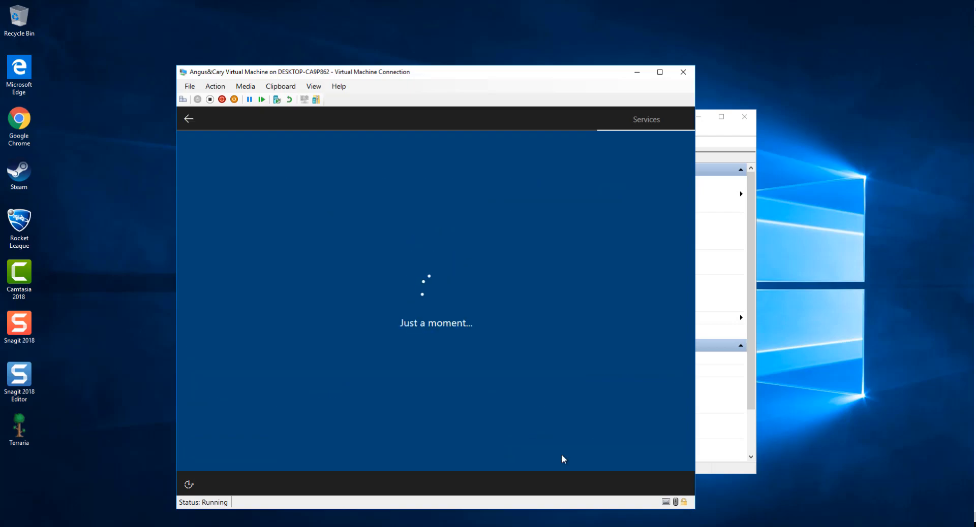
left_click(660, 446)
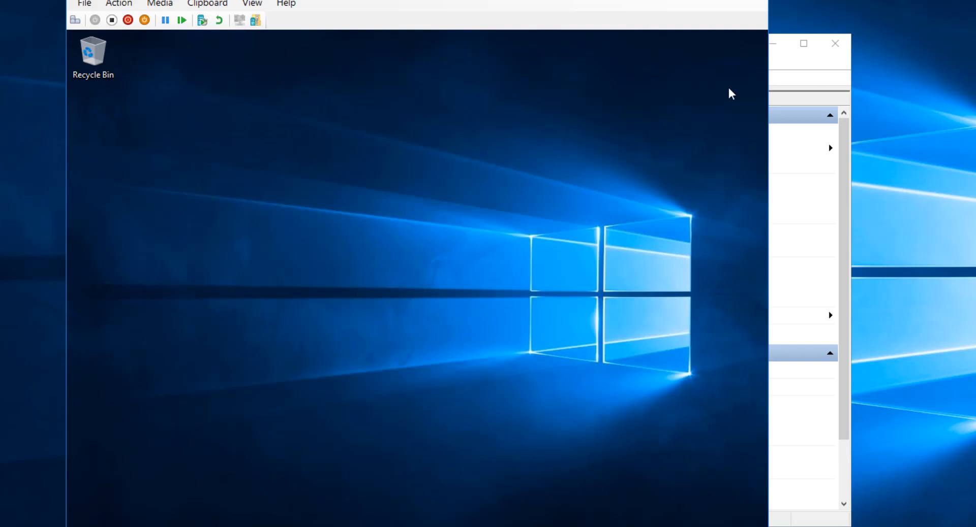
Step: Maximize the VM view and browse Local Disk (C:) in File Explorer, then close it
left_click(710, 0)
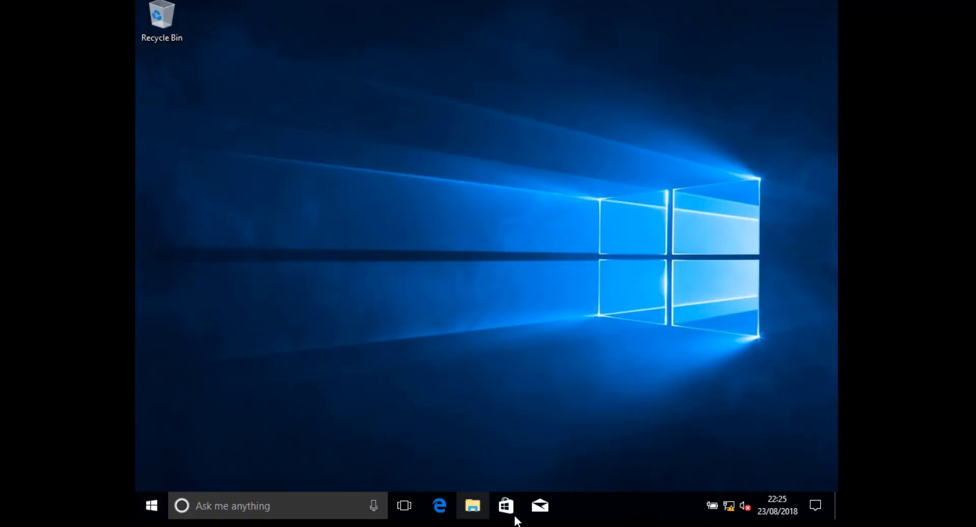
left_click(472, 506)
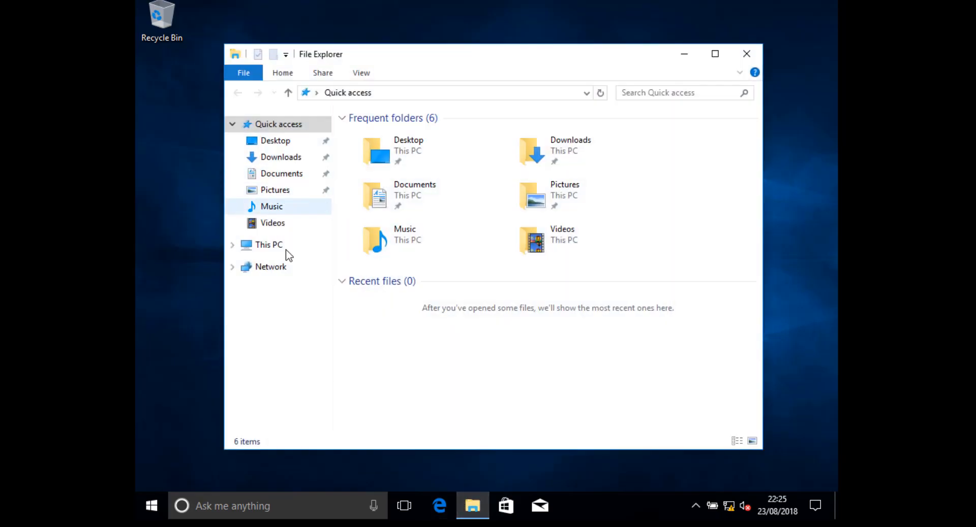
left_click(285, 246)
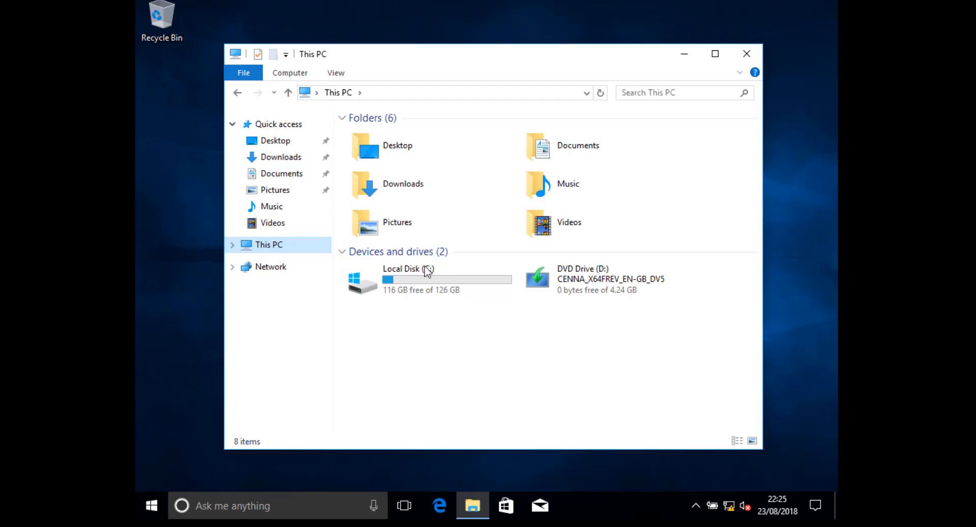
left_click(450, 277)
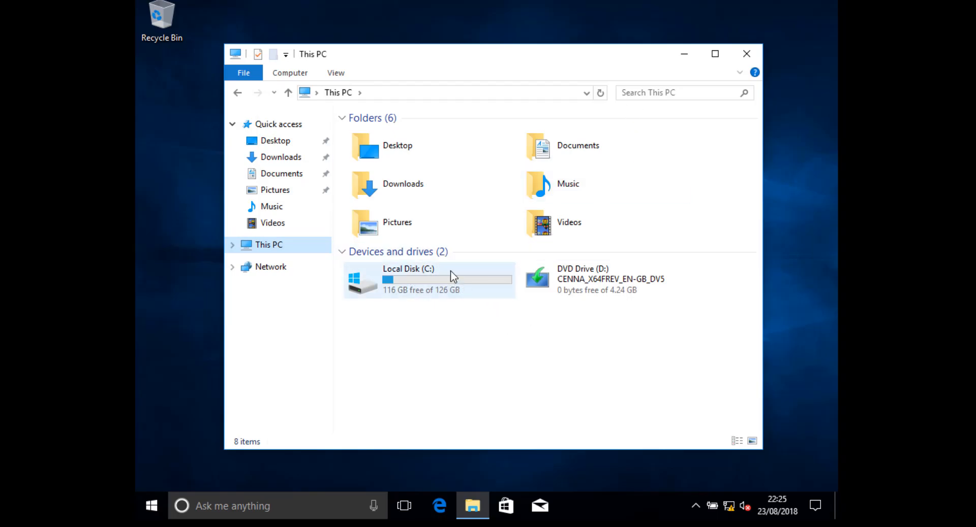
double_click(460, 285)
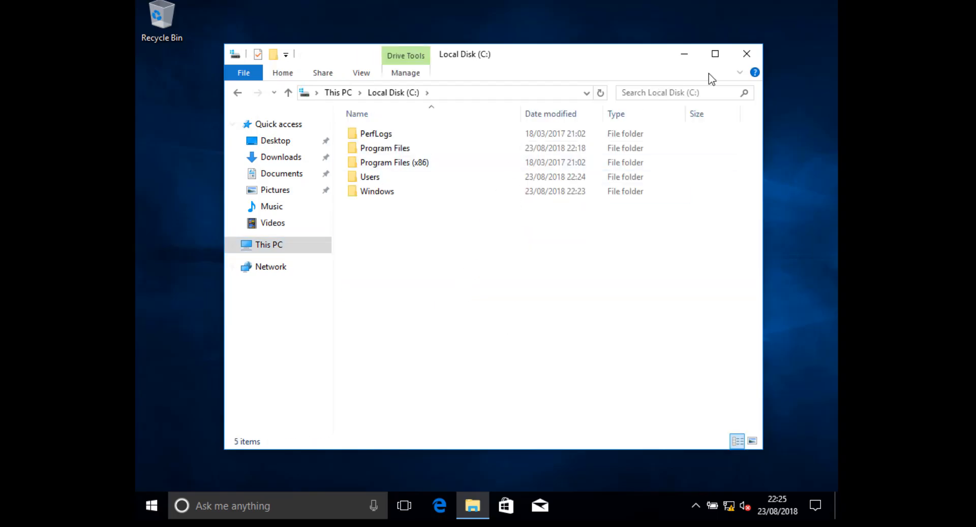
left_click(749, 54)
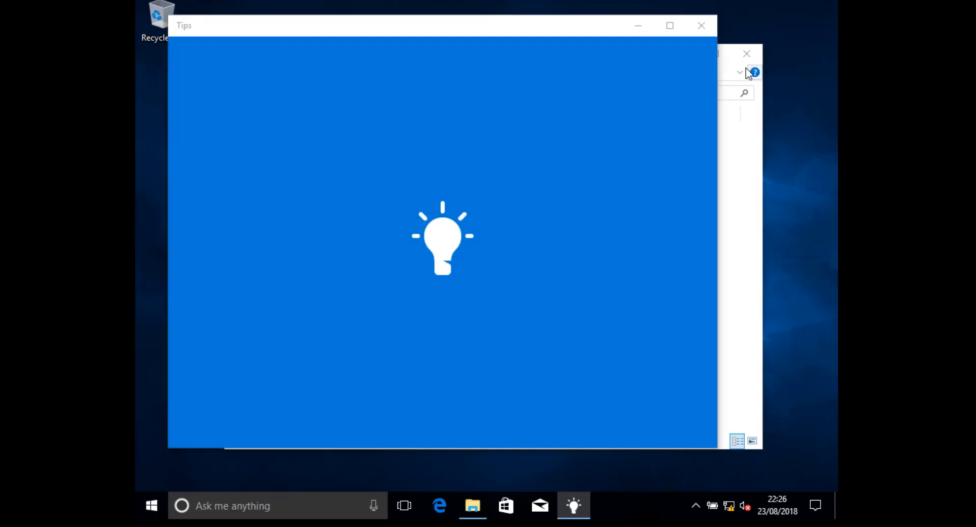
left_click(709, 24)
Step: View the System About page showing Windows 10 Enterprise N and 3.95 GB RAM, then close Settings
right_click(583, 505)
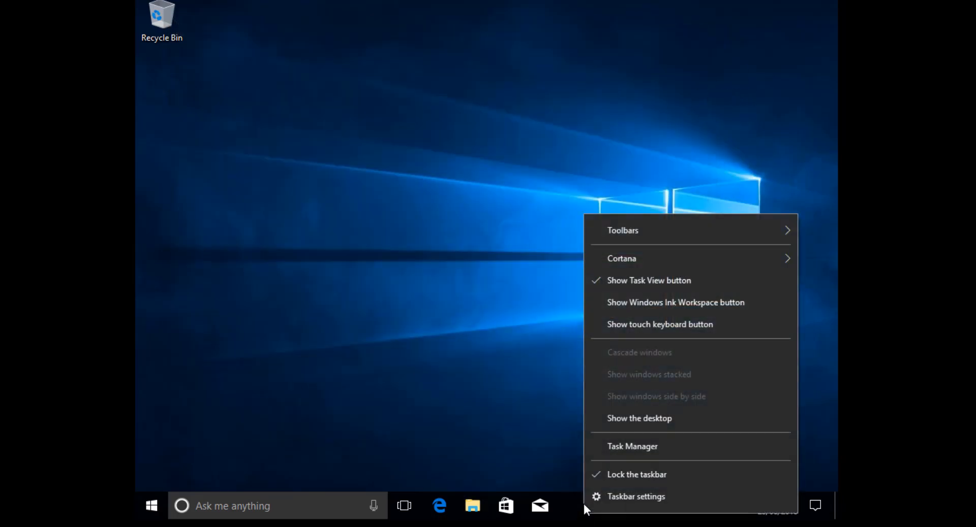
left_click(124, 506)
right_click(151, 505)
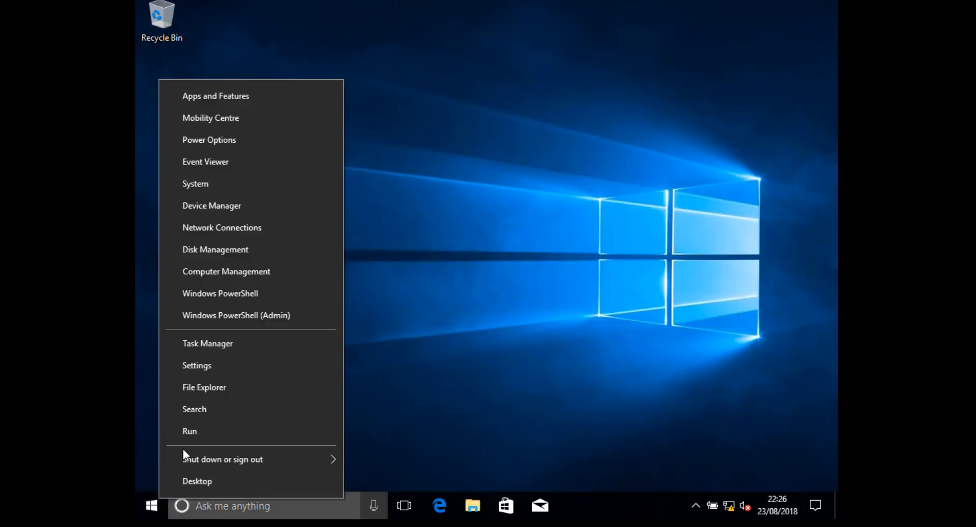
left_click(202, 188)
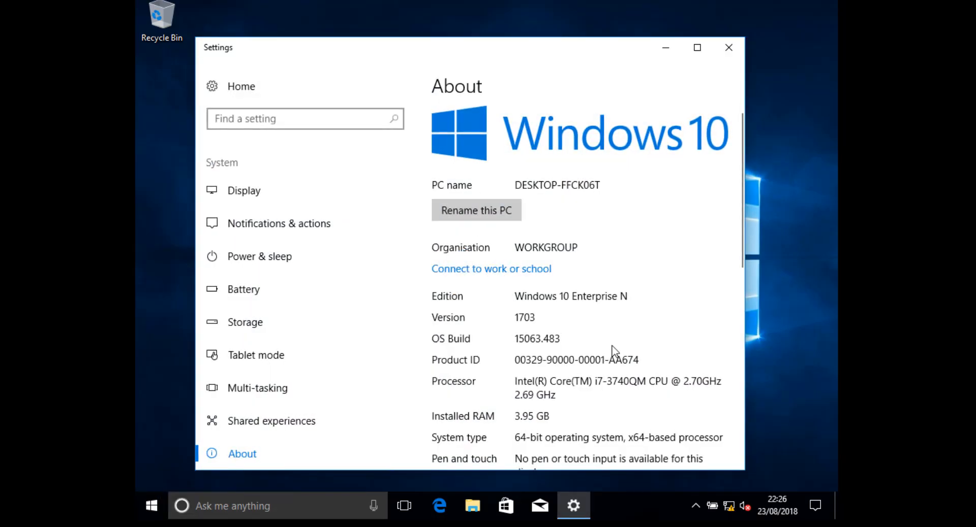
scroll(599, 330, "down", 2)
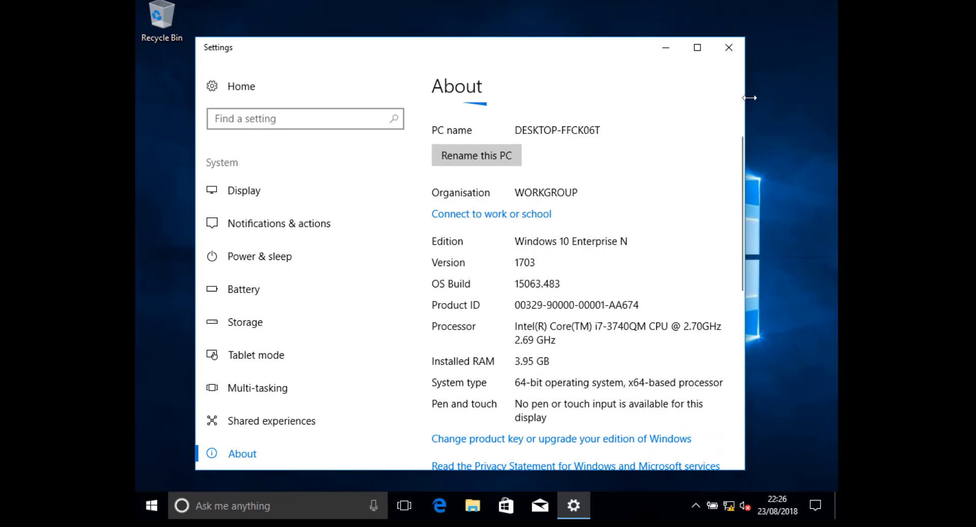
left_click(725, 49)
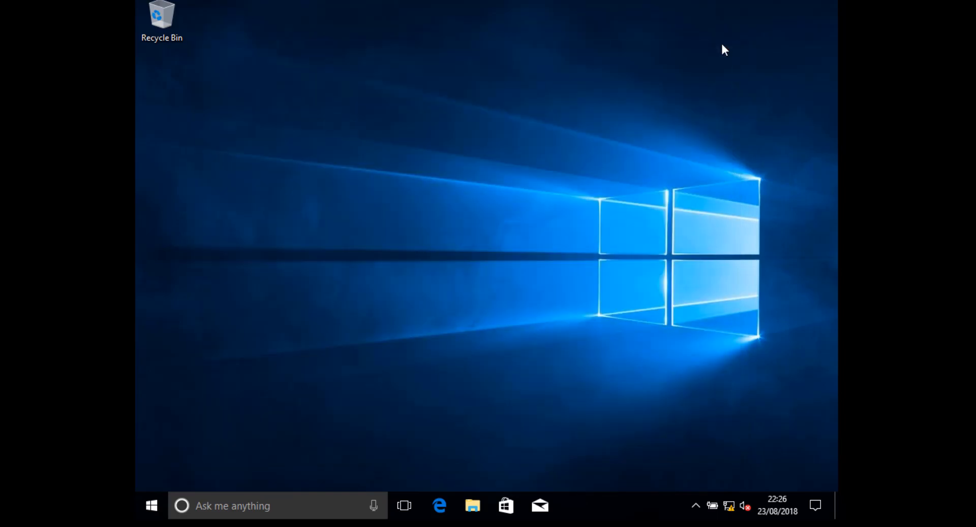